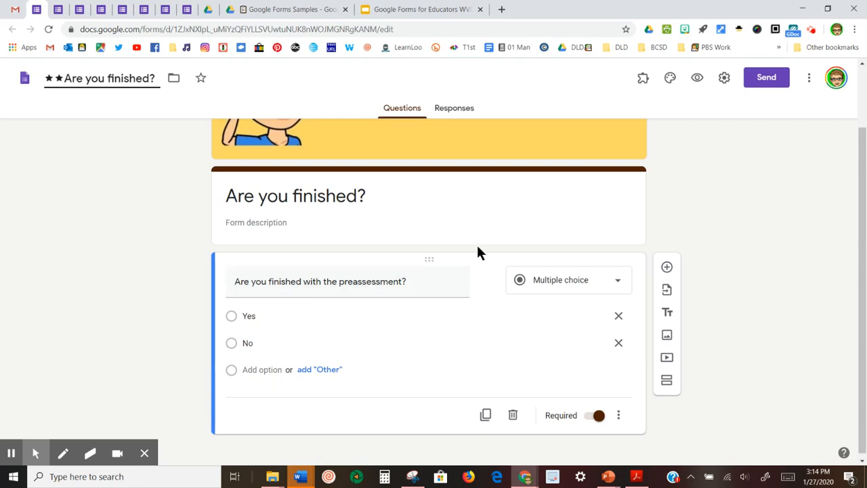
Preview the "Are you finished?" form as respondents see it, and close the preview
{"action": "scroll", "coordinate": [477, 252], "scroll_direction": "up", "scroll_amount": 2}
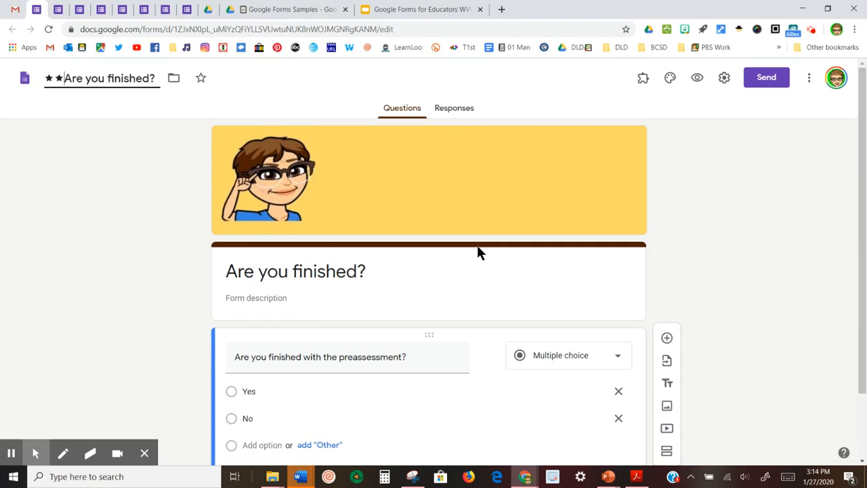
{"action": "left_click", "coordinate": [697, 80]}
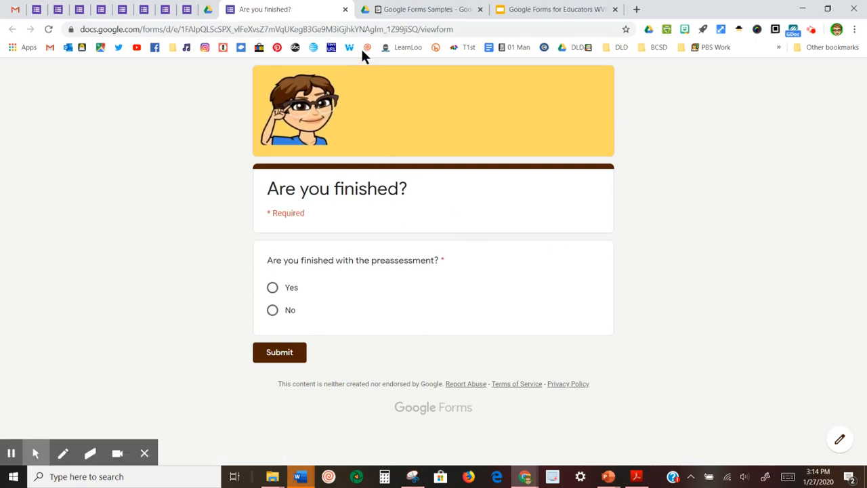
{"action": "left_click", "coordinate": [345, 10]}
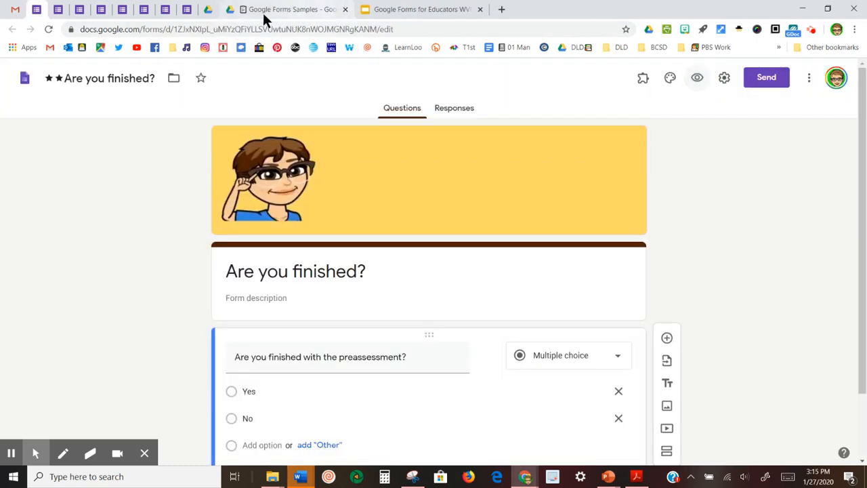
Examine all five sections of the Daily Check-In & Practice form, from the name and class period questions to the Daily Practice section
{"action": "left_click", "coordinate": [58, 10]}
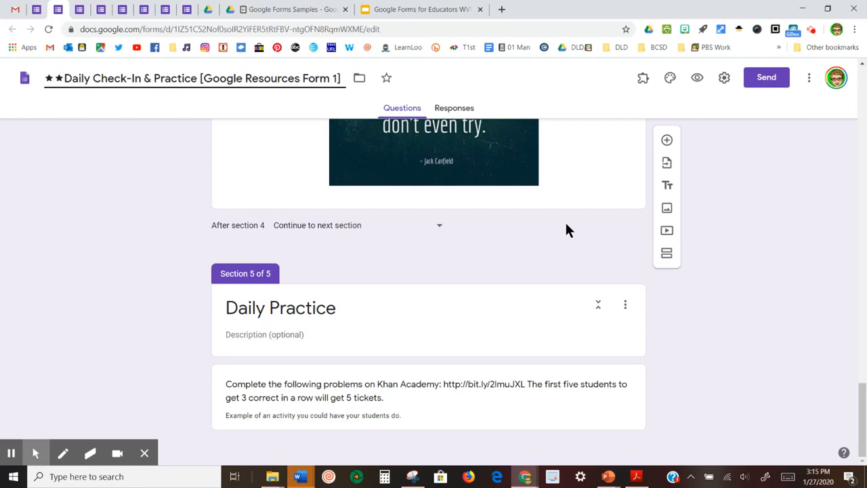
{"action": "scroll", "coordinate": [567, 262], "scroll_direction": "up", "scroll_amount": 8}
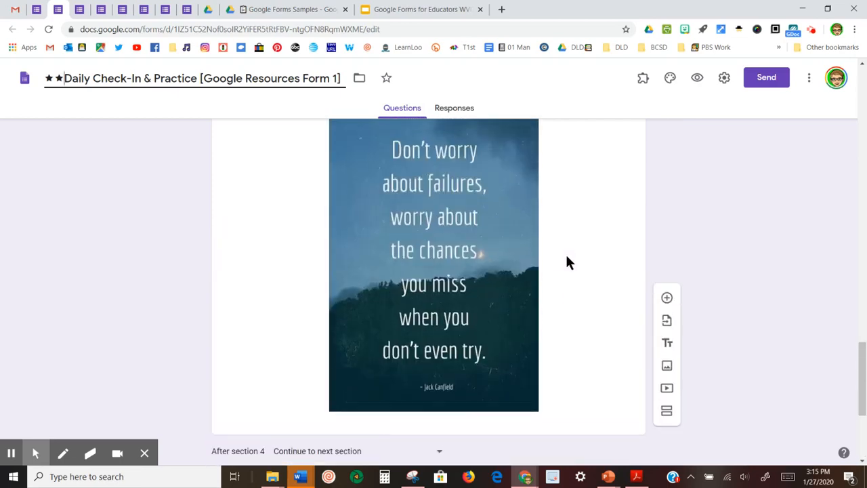
{"action": "scroll", "coordinate": [579, 262], "scroll_direction": "up", "scroll_amount": 15}
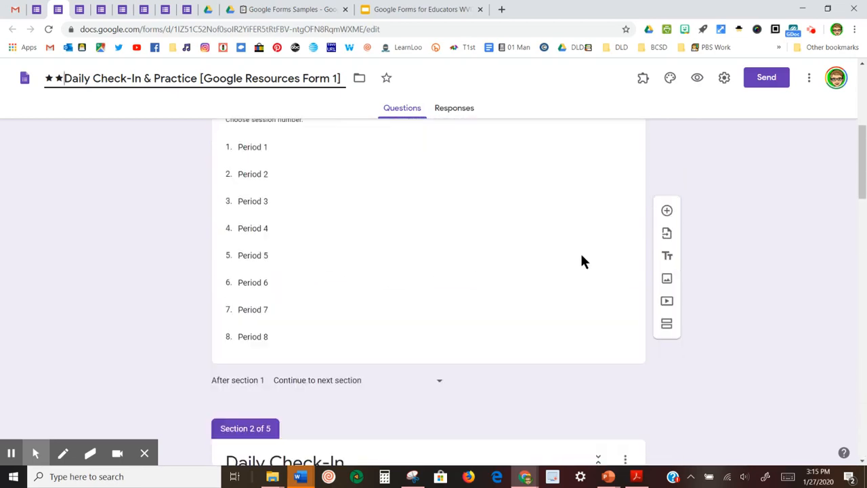
{"action": "scroll", "coordinate": [359, 226], "scroll_direction": "down", "scroll_amount": 3}
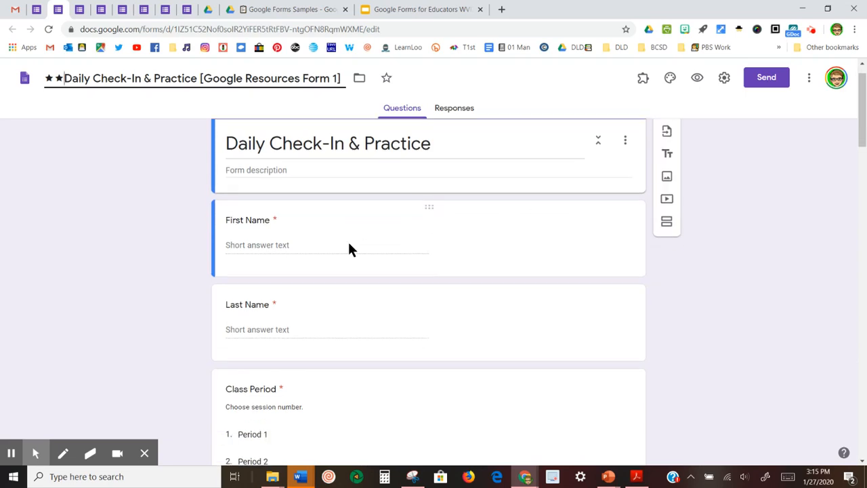
{"action": "scroll", "coordinate": [356, 237], "scroll_direction": "down", "scroll_amount": 3}
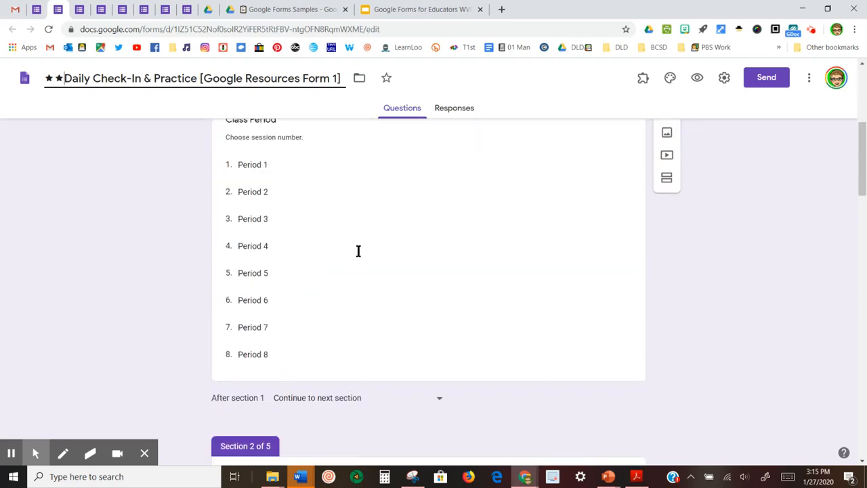
{"action": "scroll", "coordinate": [358, 231], "scroll_direction": "down", "scroll_amount": 4}
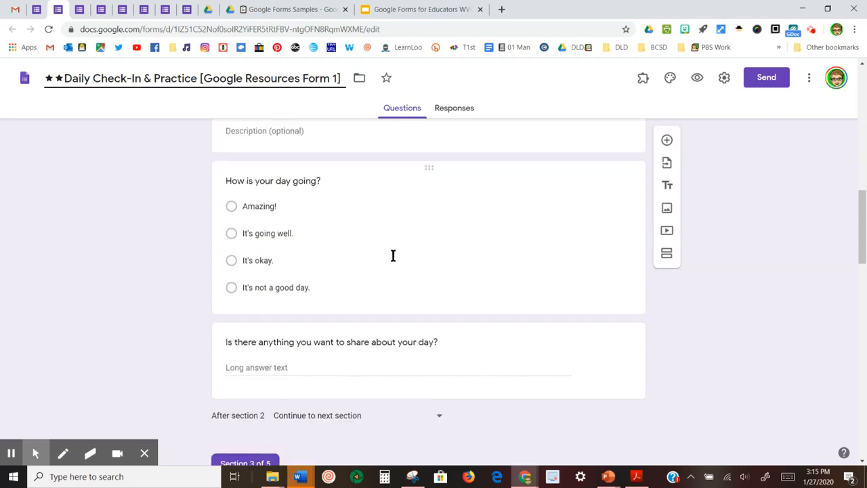
{"action": "scroll", "coordinate": [392, 253], "scroll_direction": "down", "scroll_amount": 1}
{"action": "scroll", "coordinate": [385, 262], "scroll_direction": "down", "scroll_amount": 4}
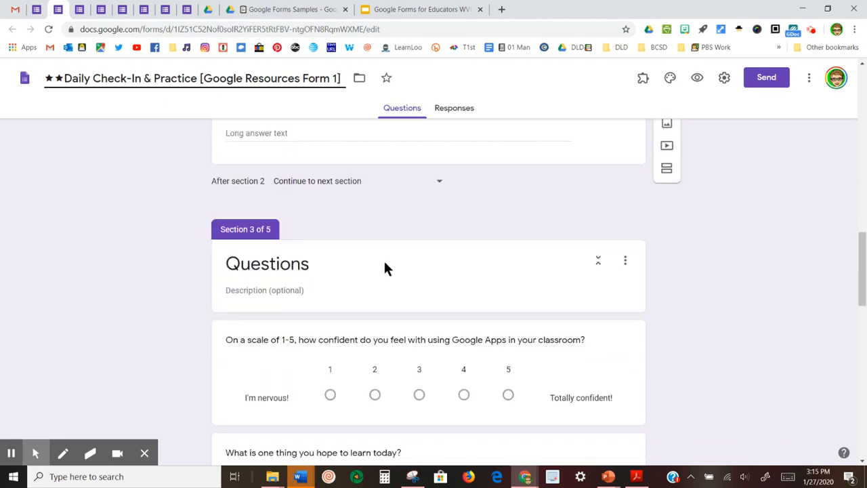
{"action": "scroll", "coordinate": [364, 232], "scroll_direction": "down", "scroll_amount": 3}
{"action": "scroll", "coordinate": [363, 232], "scroll_direction": "up", "scroll_amount": 2}
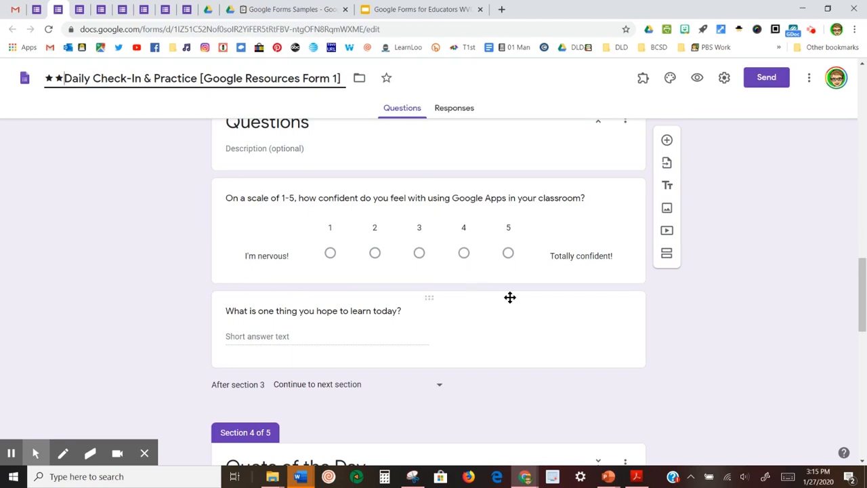
{"action": "scroll", "coordinate": [509, 296], "scroll_direction": "down", "scroll_amount": 5}
{"action": "scroll", "coordinate": [508, 294], "scroll_direction": "down", "scroll_amount": 5}
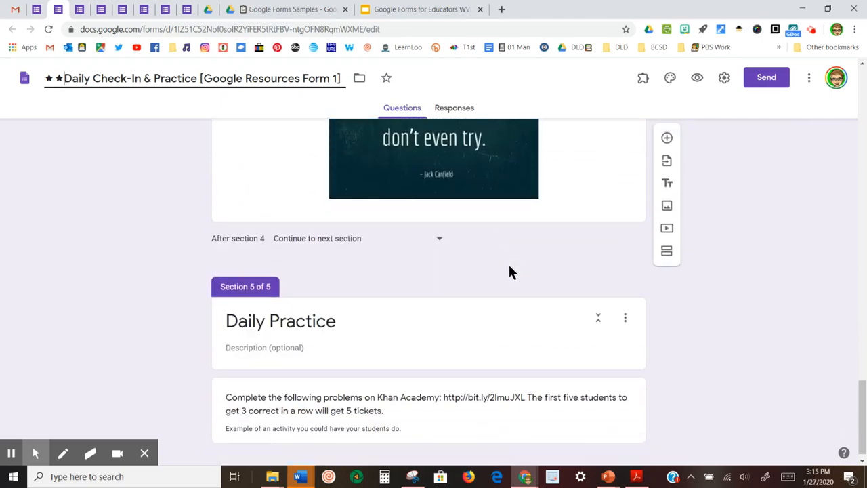
{"action": "scroll", "coordinate": [511, 272], "scroll_direction": "up", "scroll_amount": 5}
{"action": "scroll", "coordinate": [514, 269], "scroll_direction": "down", "scroll_amount": 2}
{"action": "scroll", "coordinate": [513, 269], "scroll_direction": "down", "scroll_amount": 3}
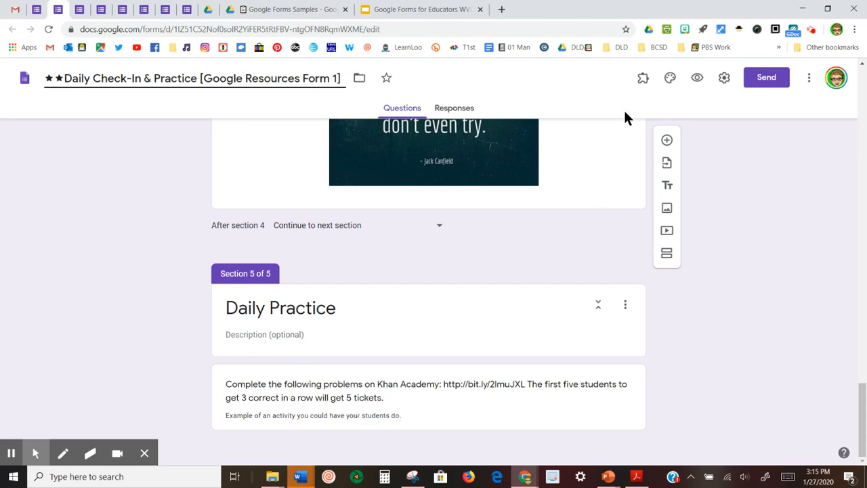
Preview the Daily Check-In & Practice form, fill in the first name, last name and class period, and continue to its Daily Check-In section
{"action": "left_click", "coordinate": [697, 77]}
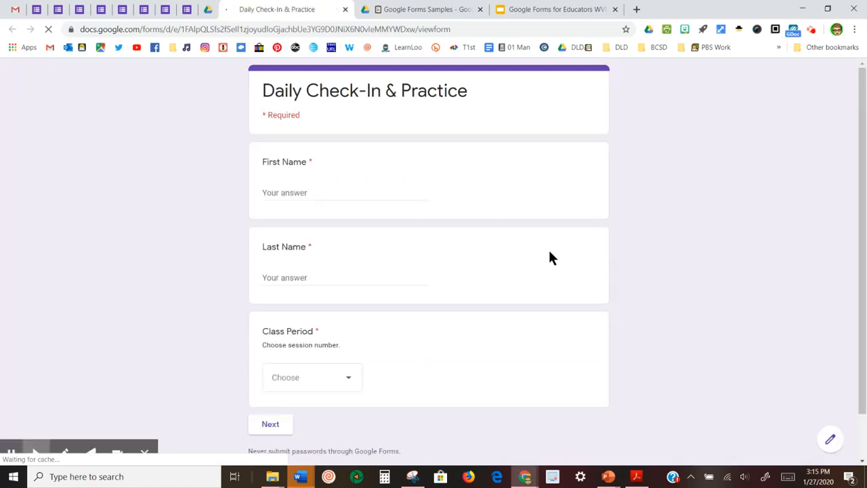
{"action": "scroll", "coordinate": [544, 246], "scroll_direction": "down", "scroll_amount": 1}
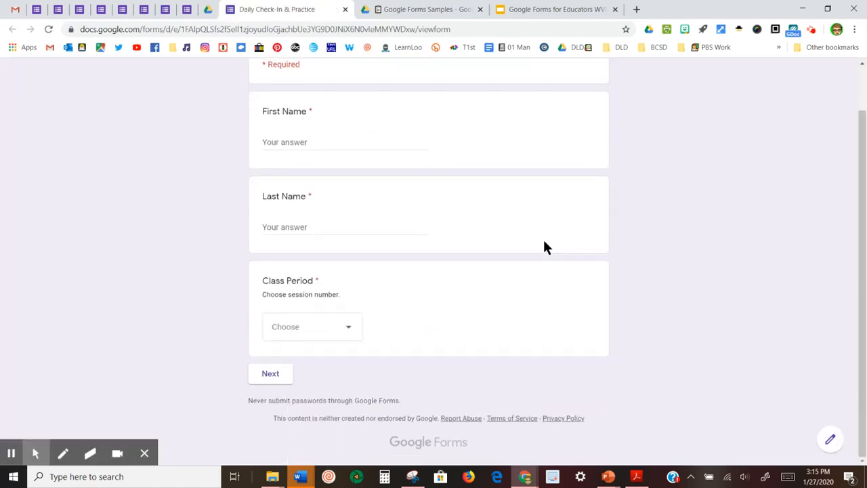
{"action": "scroll", "coordinate": [529, 248], "scroll_direction": "up", "scroll_amount": 1}
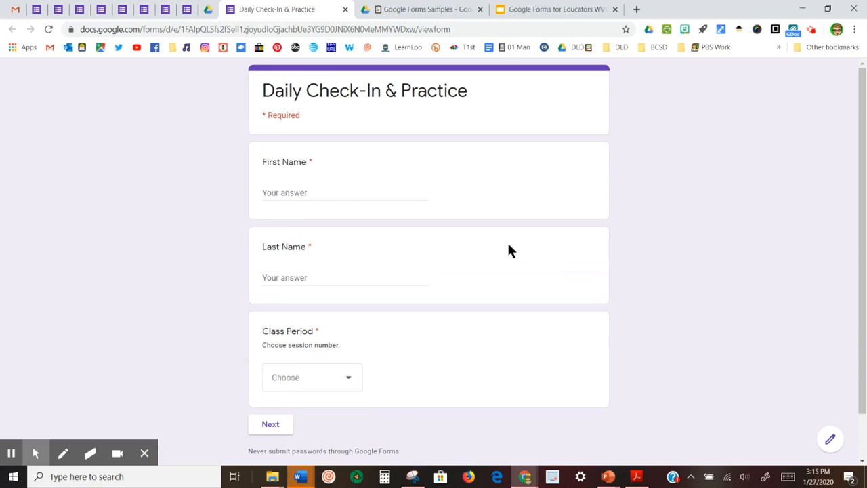
{"action": "left_click", "coordinate": [311, 193]}
{"action": "type", "text": "r"}
{"action": "left_click", "coordinate": [321, 273]}
{"action": "type", "text": "z"}
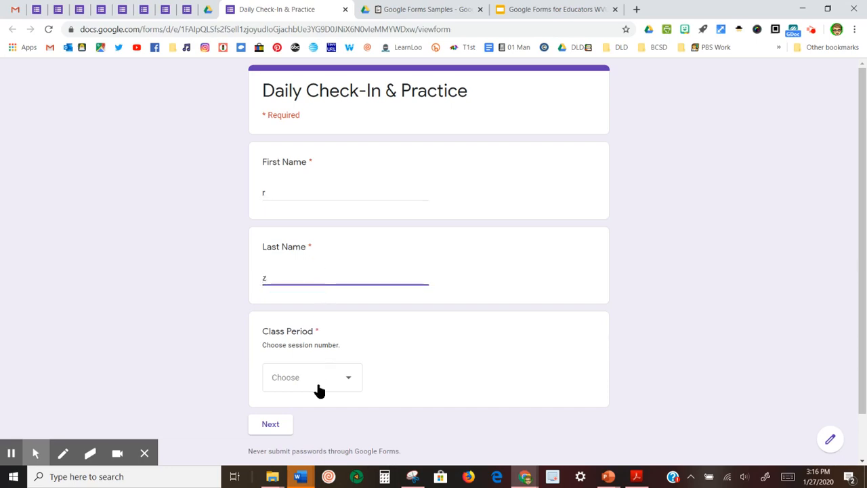
{"action": "left_click", "coordinate": [318, 388]}
{"action": "left_click", "coordinate": [304, 390]}
{"action": "left_click", "coordinate": [280, 425]}
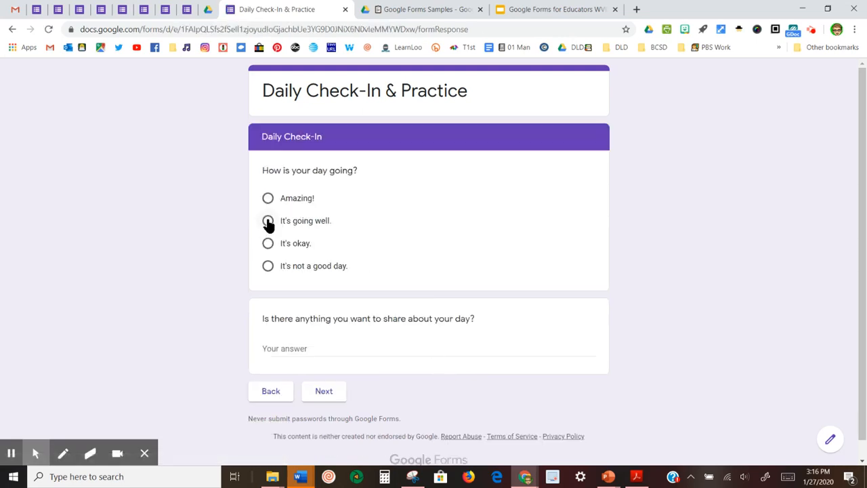
Answer "It's going well." to how the day is going, advance to the Questions section without a comment, and close the preview
{"action": "left_click", "coordinate": [269, 223]}
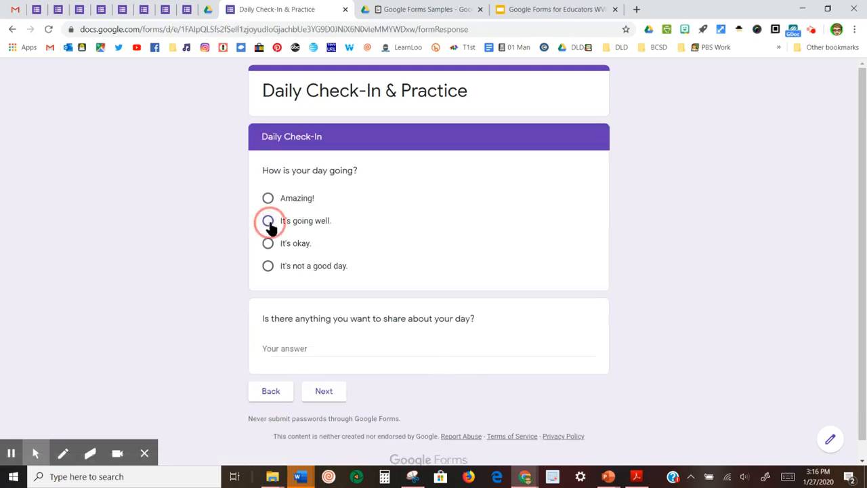
{"action": "left_click", "coordinate": [342, 349]}
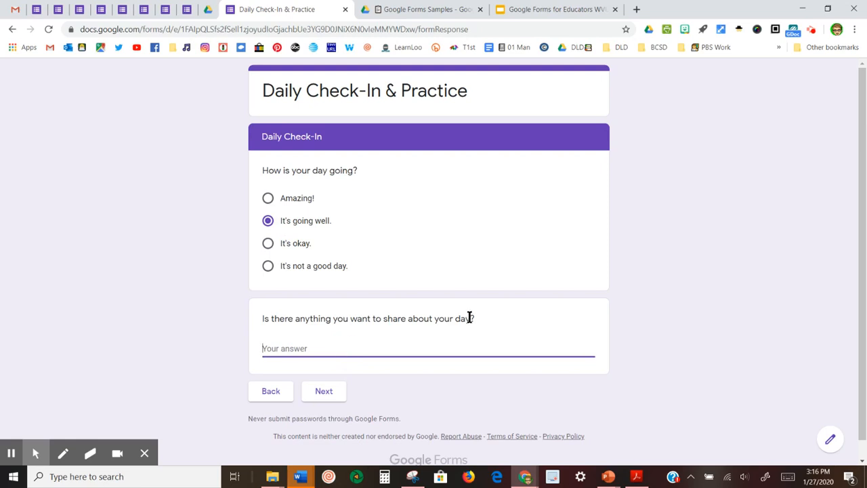
{"action": "left_click", "coordinate": [324, 392]}
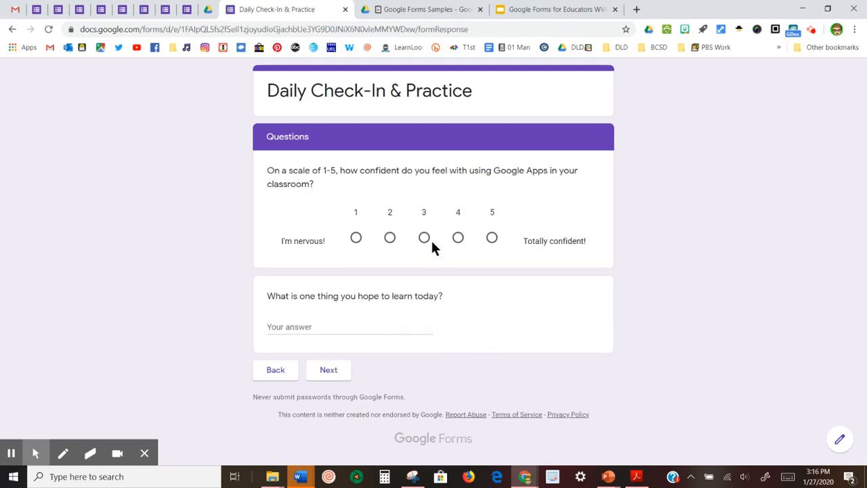
{"action": "left_click", "coordinate": [345, 12]}
View the Exit Ticket- 3, 2, 1 form and examine the Disney Trip Contact Information form's student and parent contact questions
{"action": "left_click", "coordinate": [79, 11]}
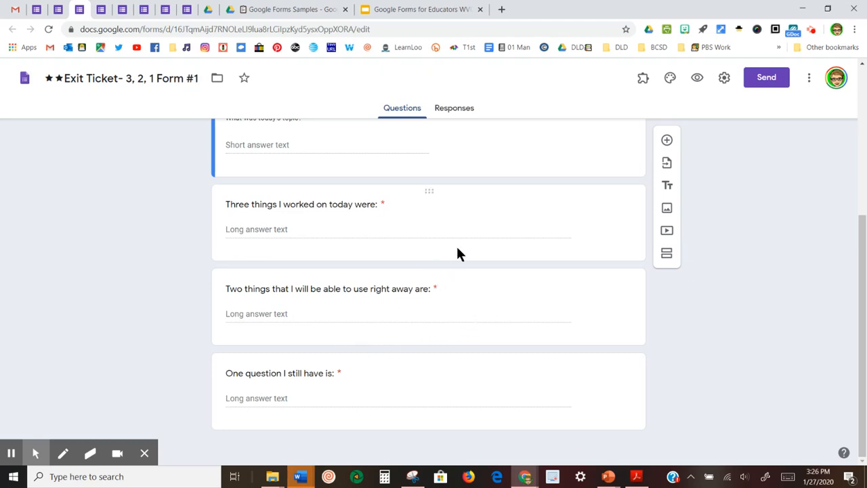
{"action": "left_click", "coordinate": [100, 9]}
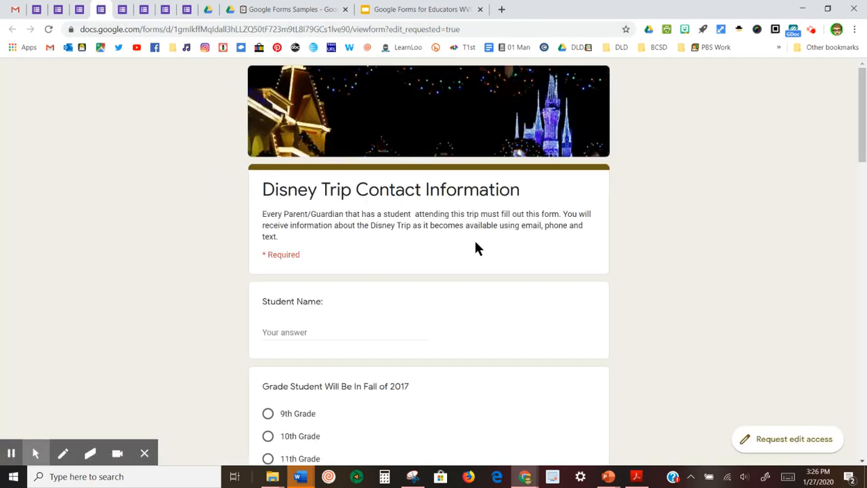
{"action": "scroll", "coordinate": [465, 229], "scroll_direction": "down", "scroll_amount": 1}
{"action": "scroll", "coordinate": [464, 229], "scroll_direction": "down", "scroll_amount": 2}
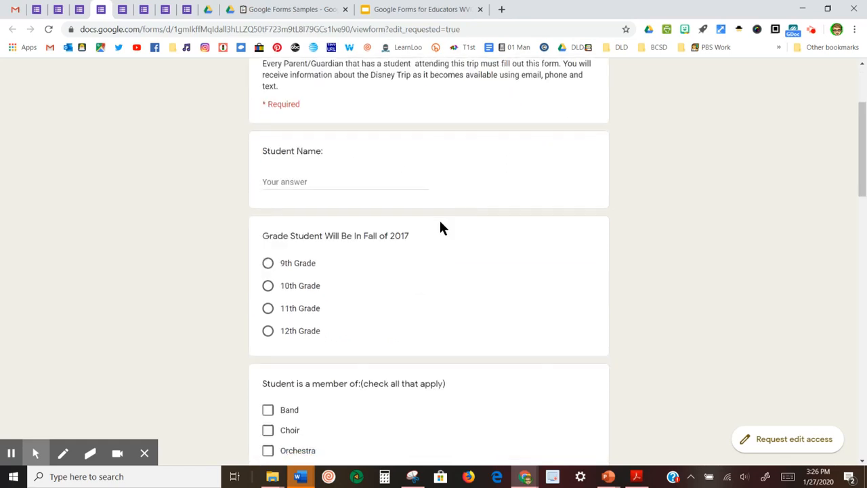
{"action": "scroll", "coordinate": [371, 183], "scroll_direction": "down", "scroll_amount": 1}
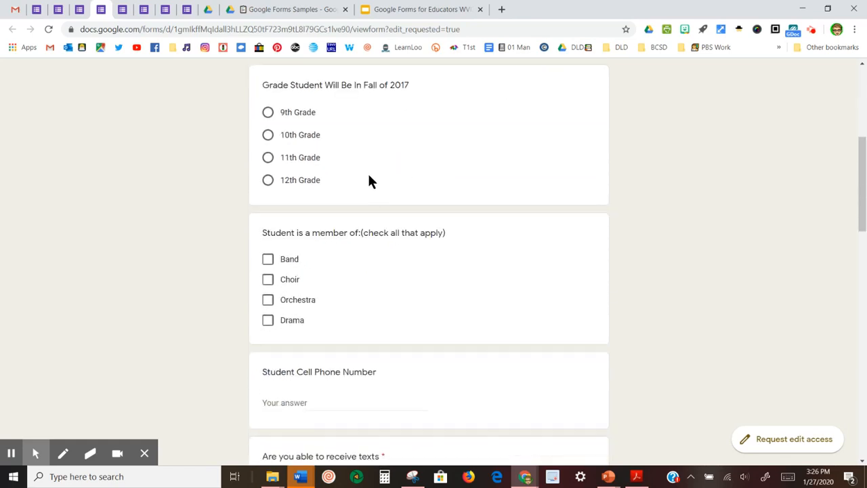
{"action": "scroll", "coordinate": [358, 153], "scroll_direction": "down", "scroll_amount": 1}
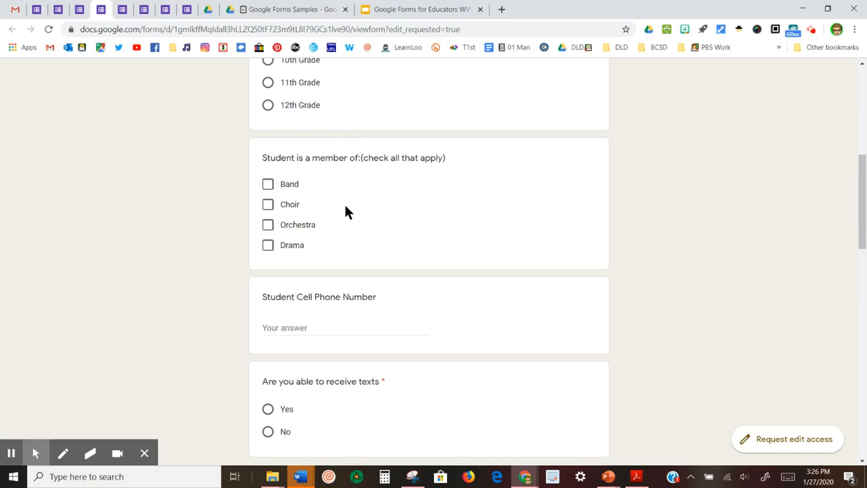
{"action": "scroll", "coordinate": [345, 212], "scroll_direction": "down", "scroll_amount": 1}
{"action": "scroll", "coordinate": [337, 271], "scroll_direction": "down", "scroll_amount": 1}
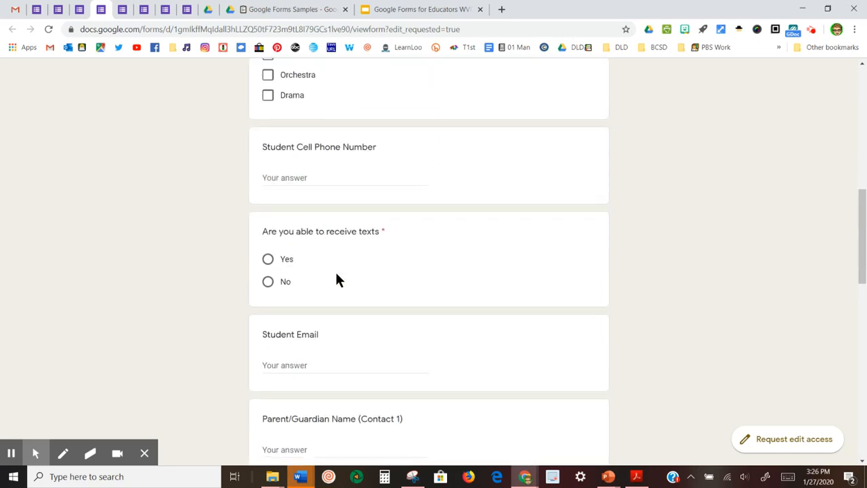
{"action": "scroll", "coordinate": [338, 279], "scroll_direction": "down", "scroll_amount": 2}
{"action": "scroll", "coordinate": [336, 274], "scroll_direction": "down", "scroll_amount": 2}
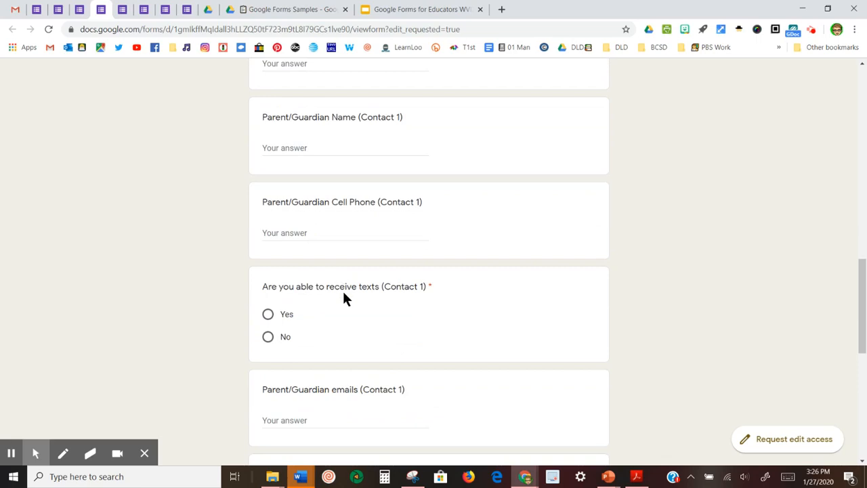
{"action": "scroll", "coordinate": [343, 291], "scroll_direction": "down", "scroll_amount": 2}
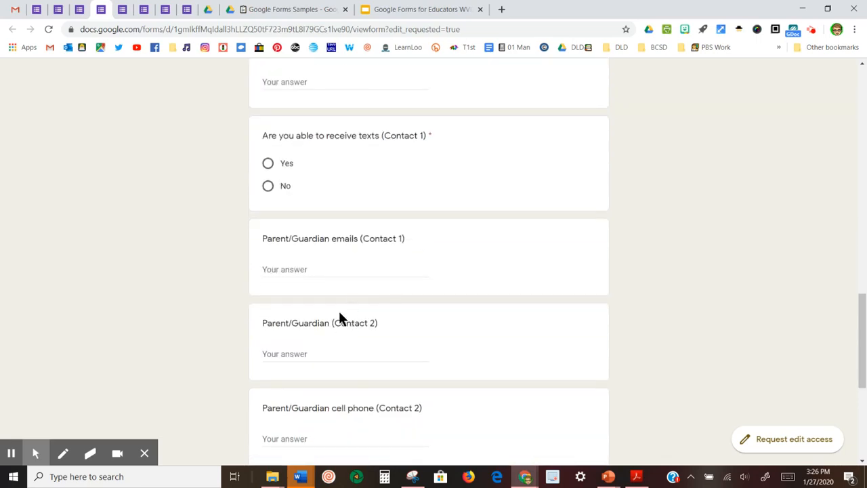
{"action": "scroll", "coordinate": [338, 305], "scroll_direction": "down", "scroll_amount": 3}
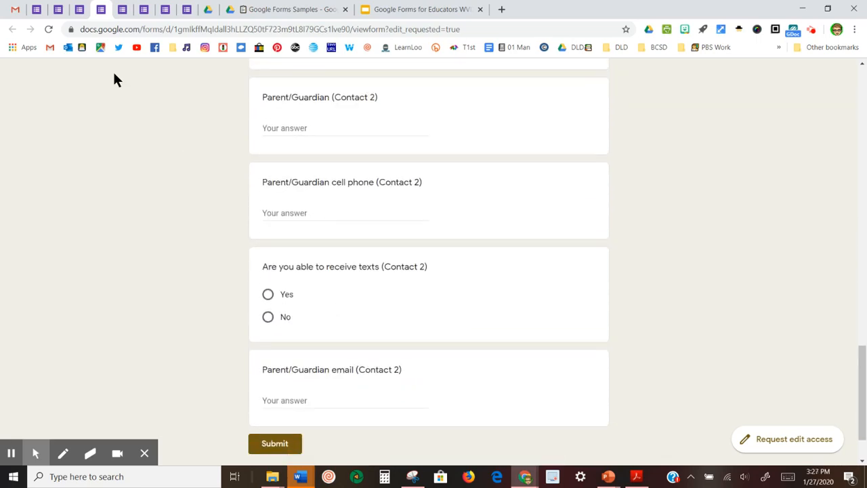
Look over the opening questions of the Got Credibility - Resource Evaluation form
{"action": "left_click", "coordinate": [120, 11]}
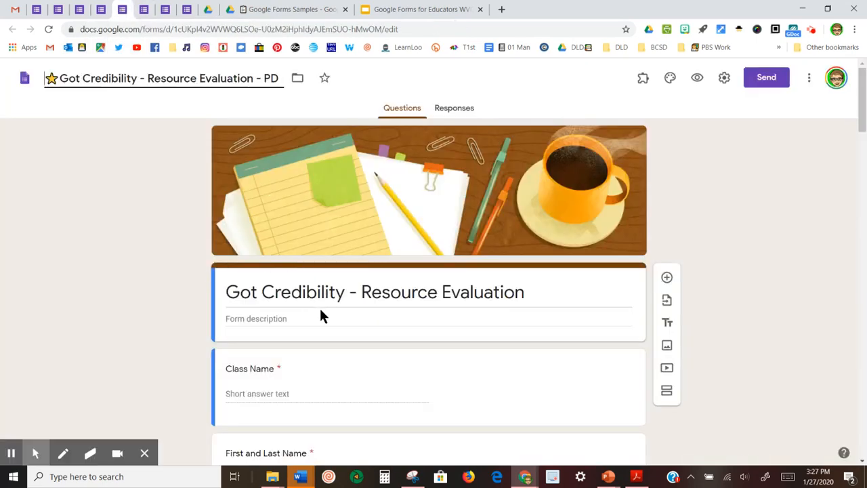
{"action": "scroll", "coordinate": [294, 289], "scroll_direction": "down", "scroll_amount": 1}
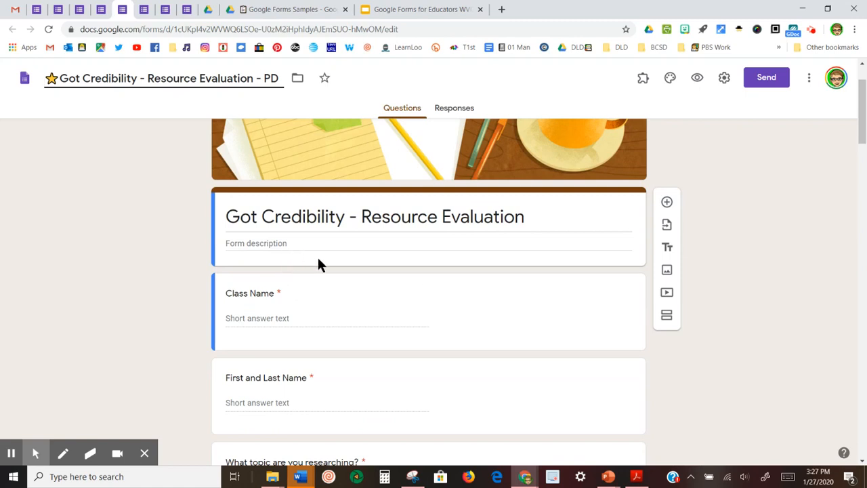
{"action": "scroll", "coordinate": [326, 248], "scroll_direction": "down", "scroll_amount": 3}
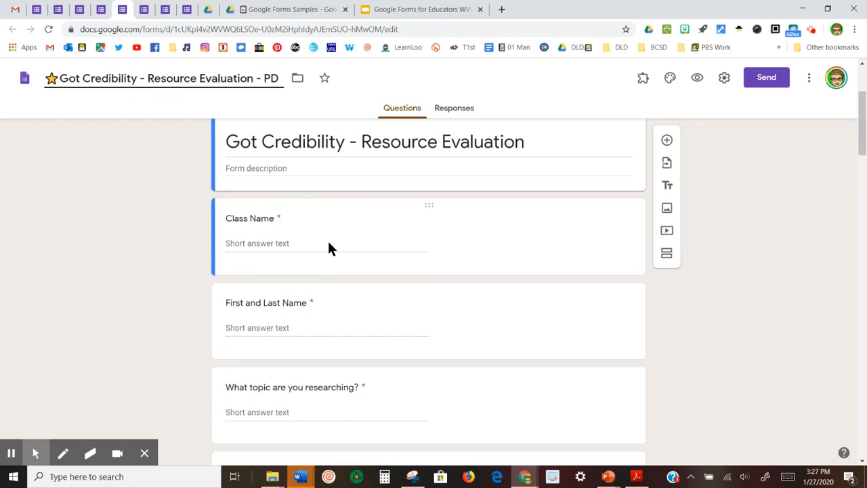
{"action": "scroll", "coordinate": [327, 245], "scroll_direction": "down", "scroll_amount": 1}
Look over the Practice Quiz Art form from its name fields through to the research paper file upload question
{"action": "left_click", "coordinate": [143, 9]}
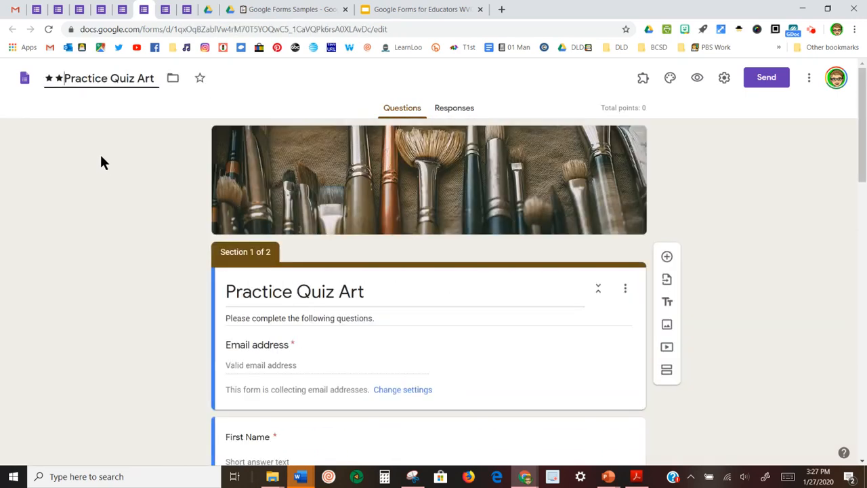
{"action": "scroll", "coordinate": [271, 244], "scroll_direction": "down", "scroll_amount": 5}
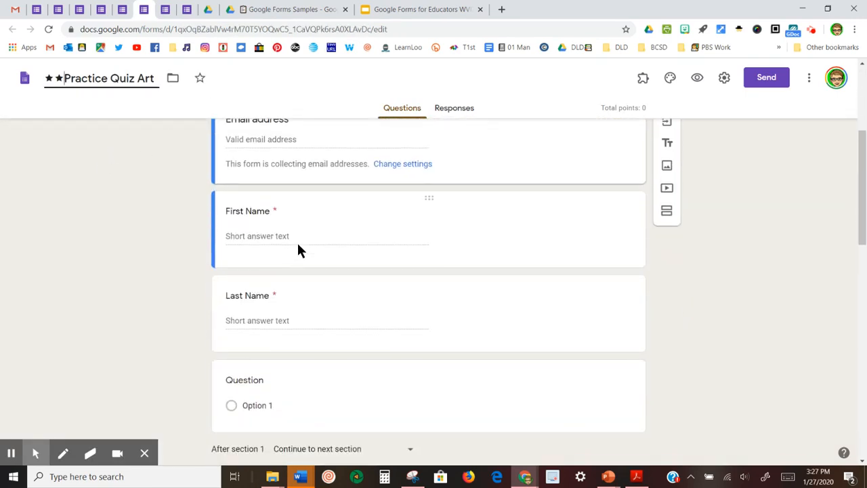
{"action": "scroll", "coordinate": [299, 244], "scroll_direction": "down", "scroll_amount": 6}
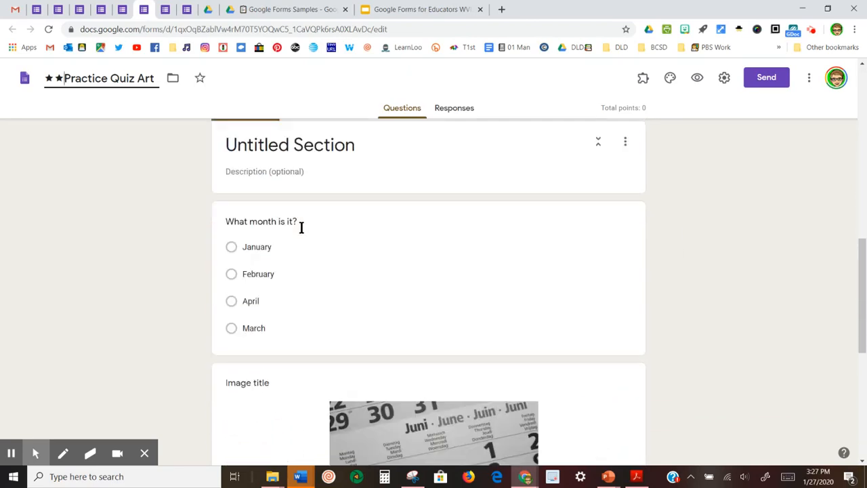
{"action": "scroll", "coordinate": [303, 232], "scroll_direction": "down", "scroll_amount": 5}
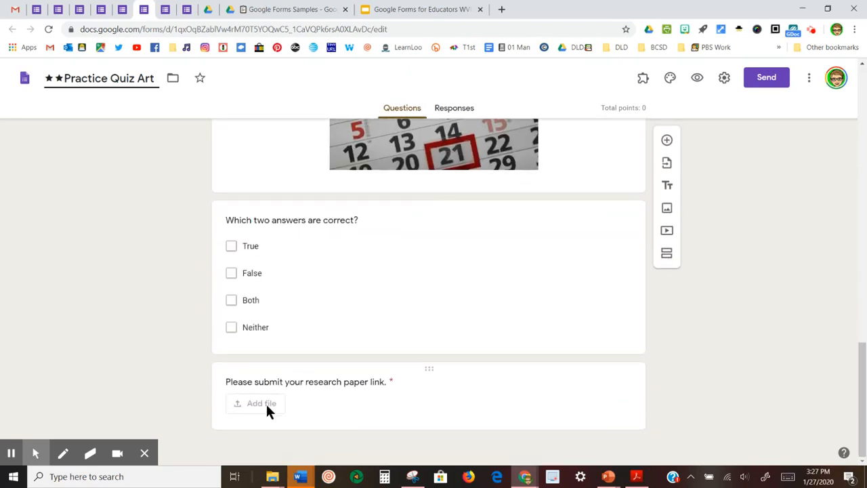
Review the Project Feedback form's learning scale and its questions about what was good and suggestions
{"action": "left_click", "coordinate": [164, 10]}
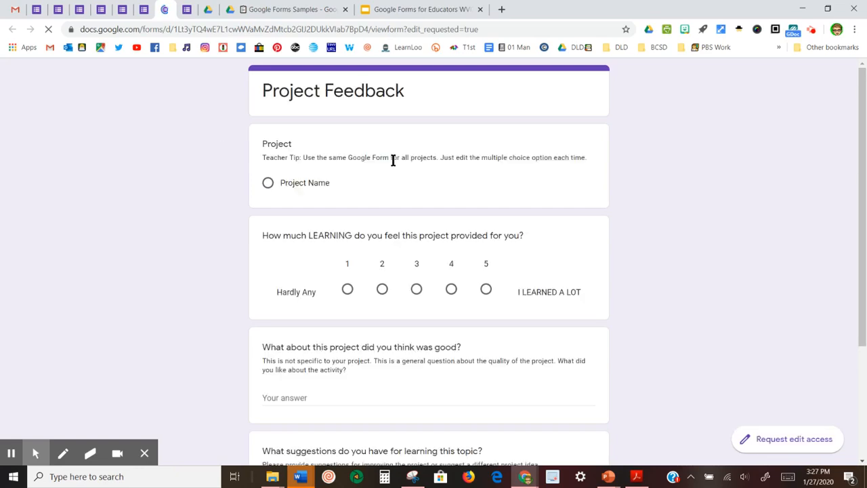
{"action": "scroll", "coordinate": [397, 168], "scroll_direction": "down", "scroll_amount": 2}
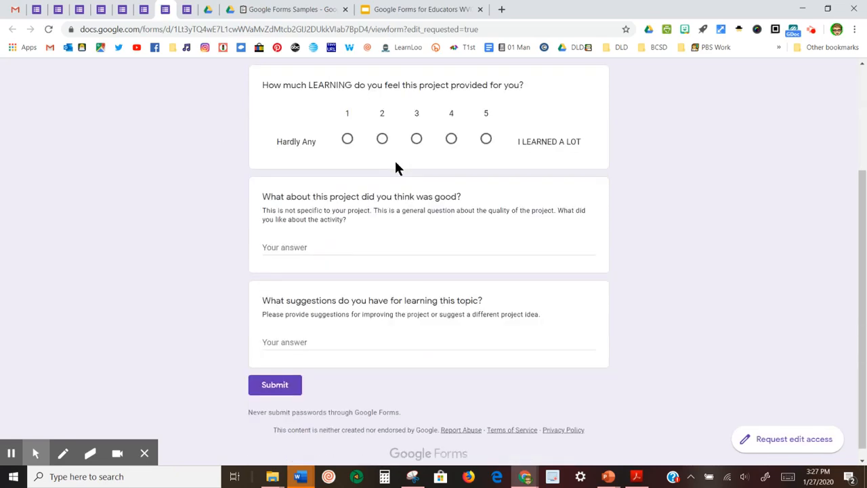
{"action": "scroll", "coordinate": [389, 168], "scroll_direction": "up", "scroll_amount": 2}
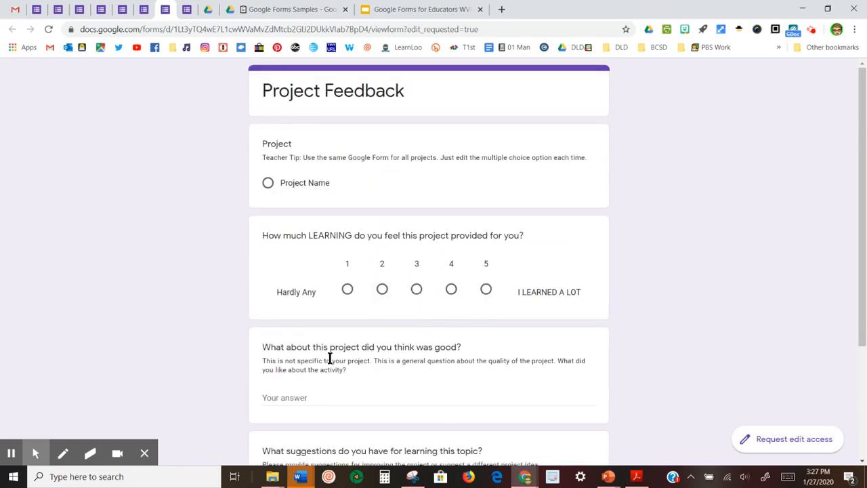
{"action": "scroll", "coordinate": [265, 335], "scroll_direction": "down", "scroll_amount": 1}
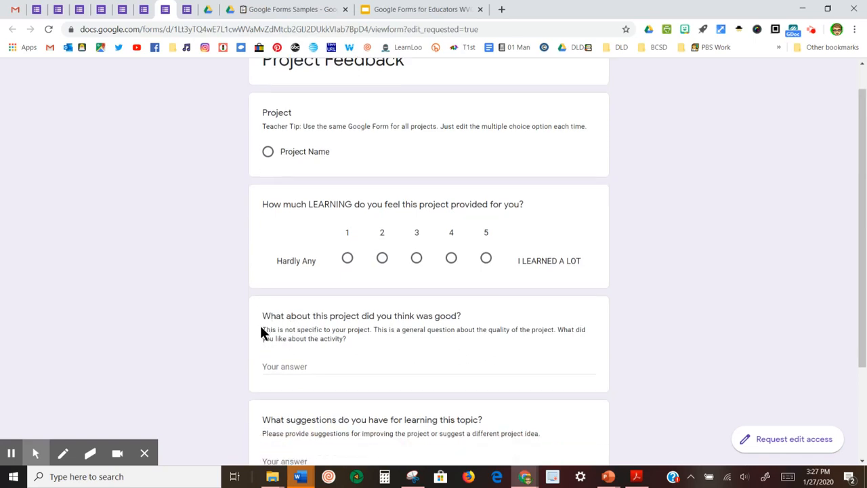
{"action": "scroll", "coordinate": [261, 328], "scroll_direction": "down", "scroll_amount": 1}
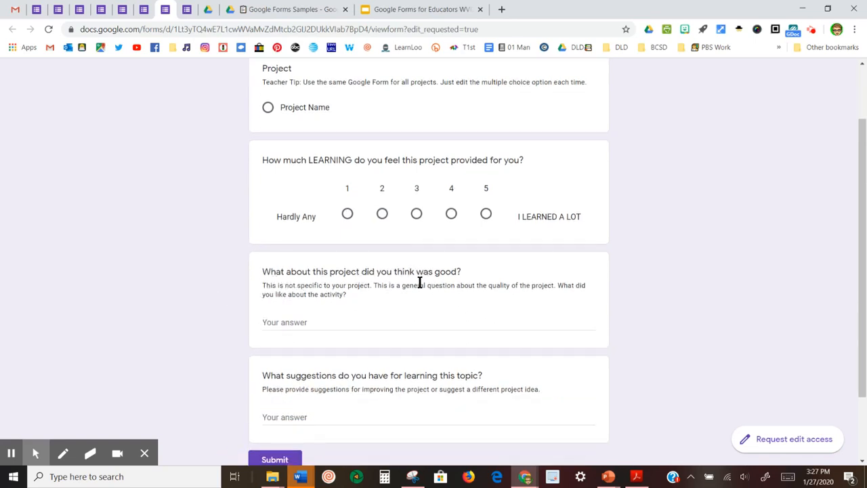
{"action": "scroll", "coordinate": [368, 300], "scroll_direction": "down", "scroll_amount": 2}
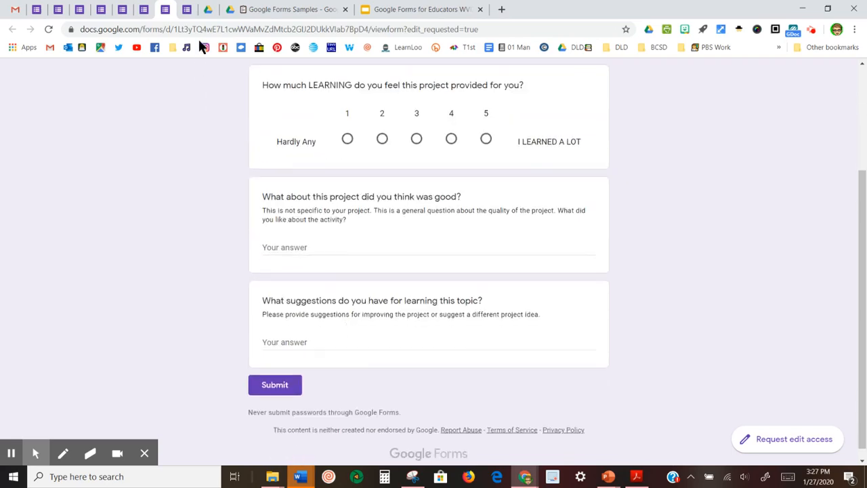
Switch to the Google Forms for Educators presentation and advance to the "How To Create a Google Form" slide
{"action": "left_click", "coordinate": [420, 8]}
{"action": "key", "text": "Down"}
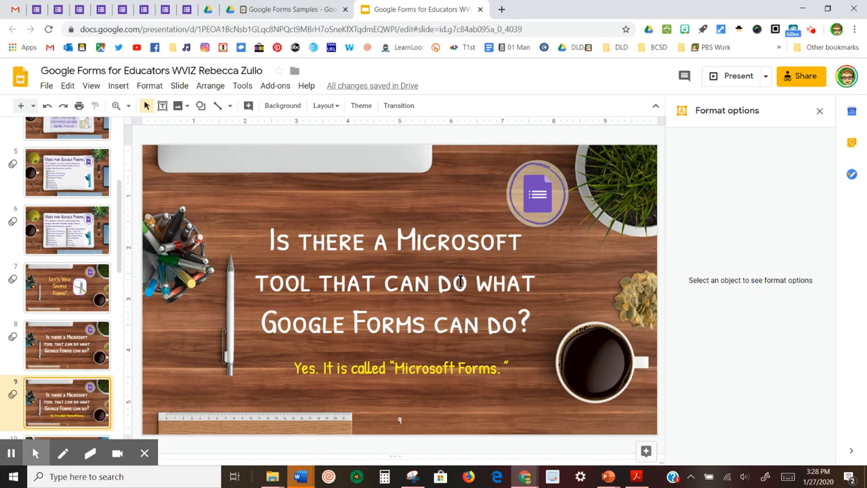
{"action": "key", "text": "Down"}
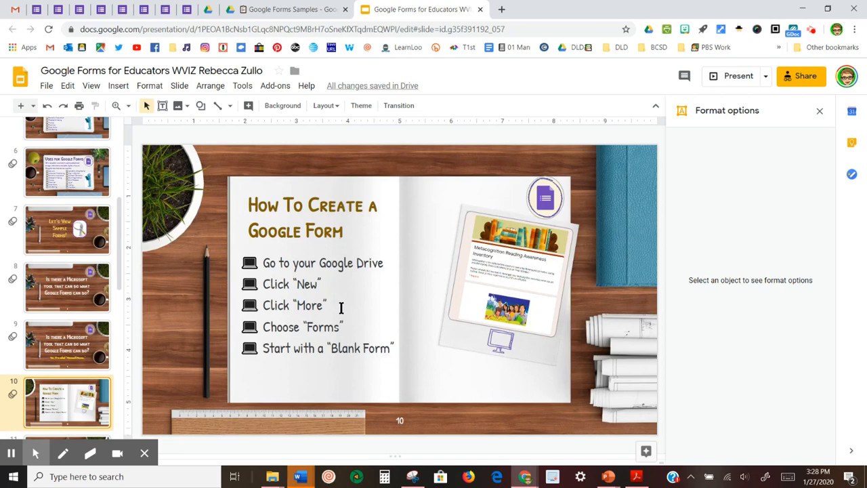
Switch to Google Drive and create a new blank Google Form in the Digital Learning Day 2020 WVIZ/ideastream folder
{"action": "left_click", "coordinate": [210, 9]}
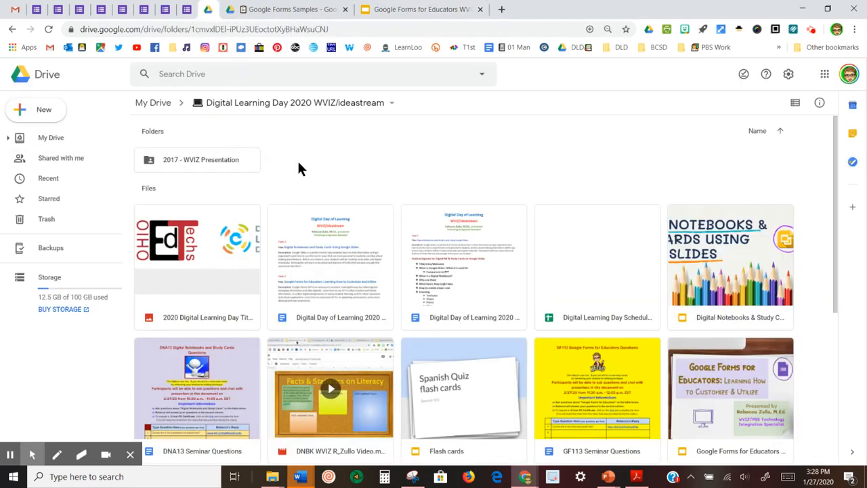
{"action": "left_click", "coordinate": [43, 114]}
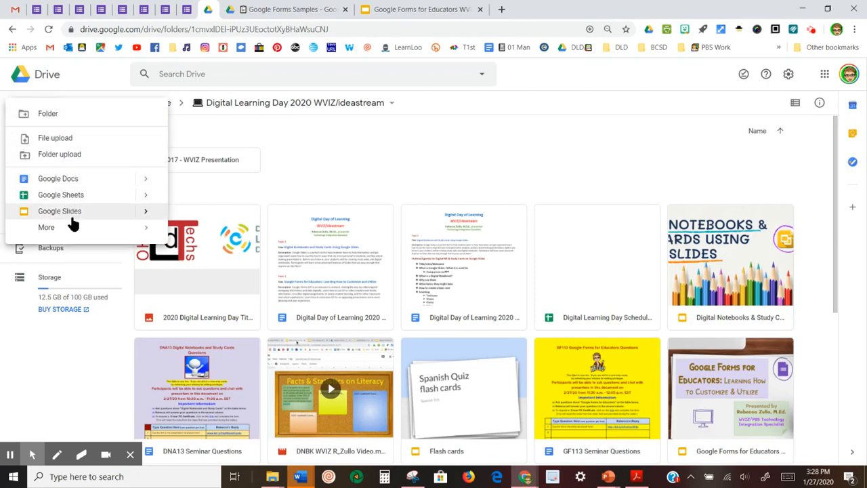
{"action": "mouse_move", "coordinate": [72, 228]}
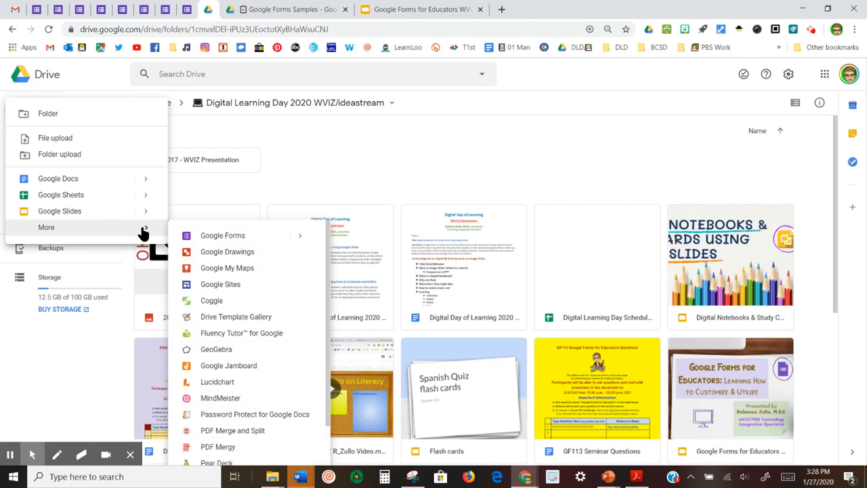
{"action": "left_click", "coordinate": [210, 235]}
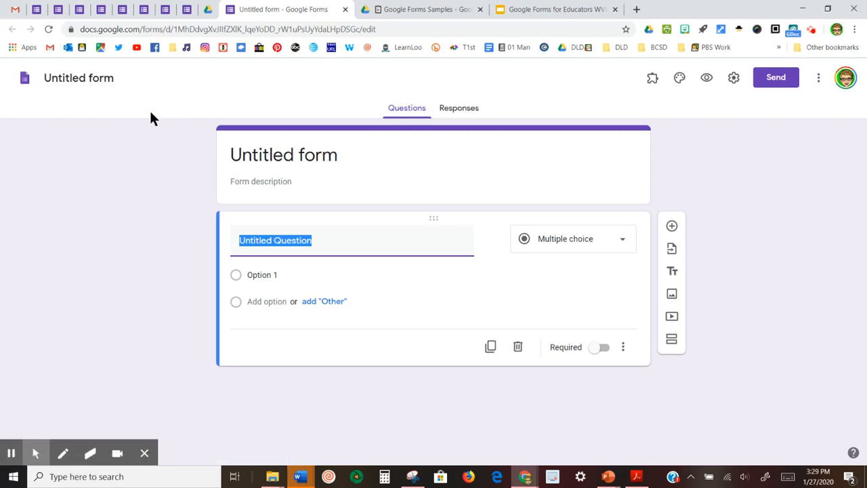
Title the form "Practice Form for DLD #1" and apply the same title as its file name
{"action": "left_click", "coordinate": [308, 158]}
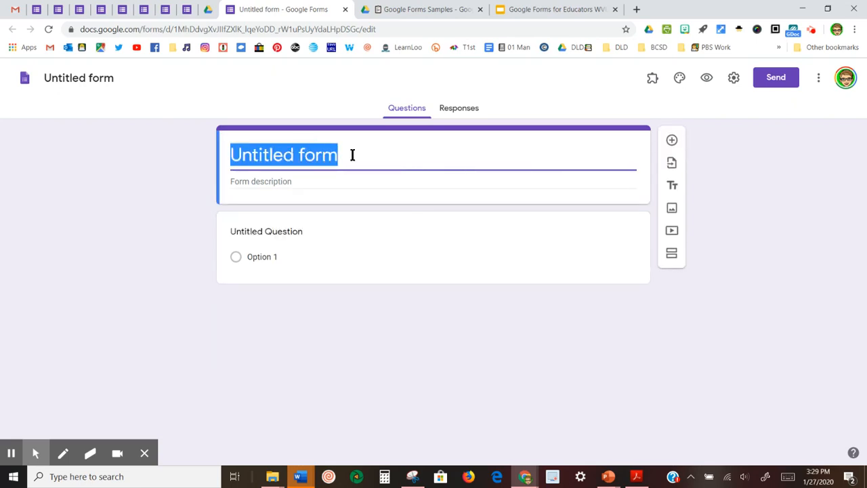
{"action": "type", "text": "Practi"}
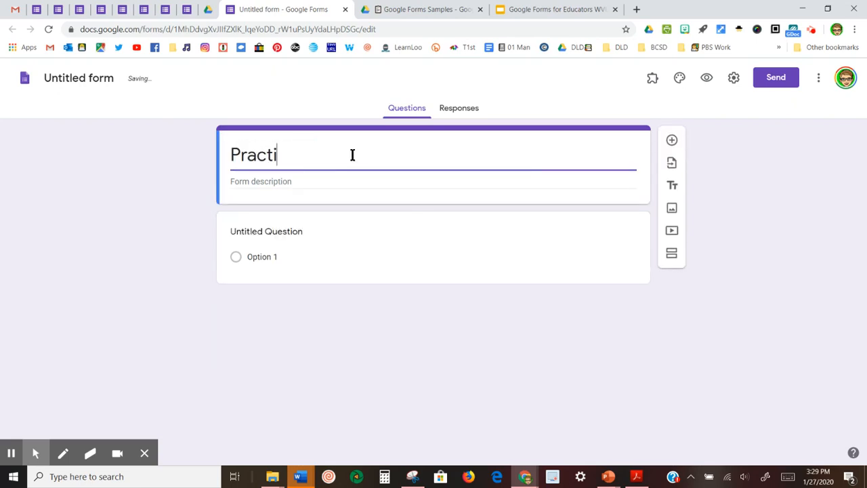
{"action": "type", "text": "ce Form fo"}
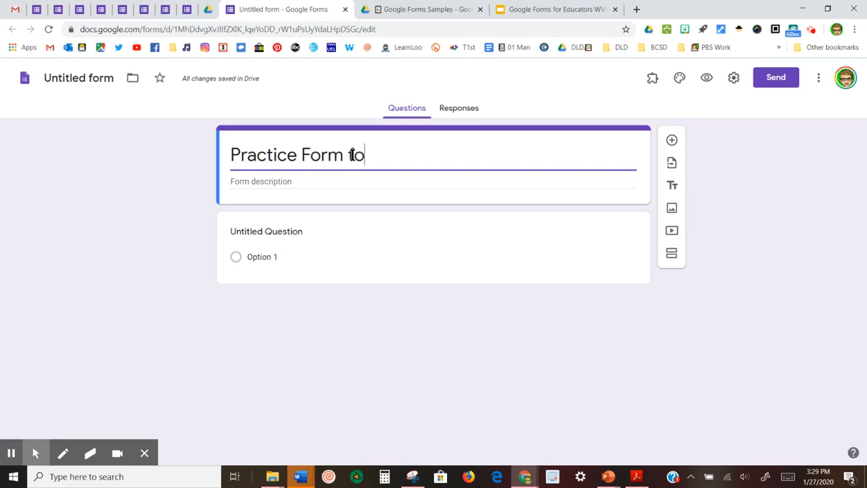
{"action": "type", "text": "r D"}
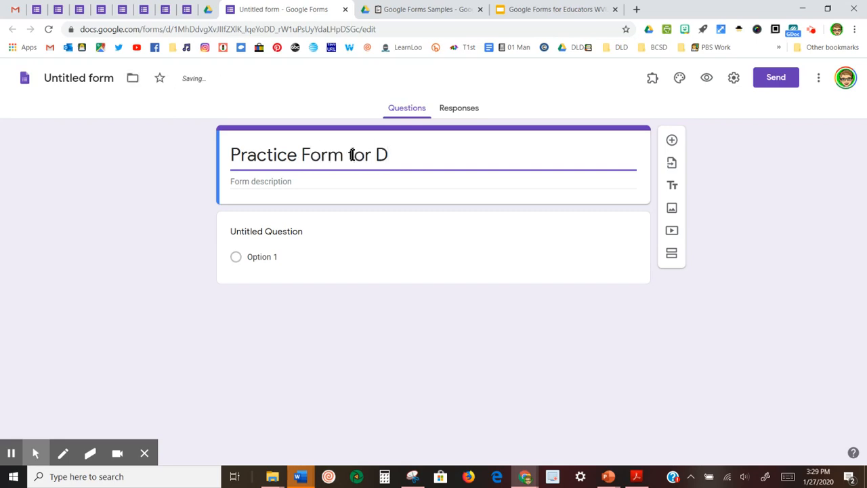
{"action": "type", "text": "LD #1"}
{"action": "left_click", "coordinate": [280, 183]}
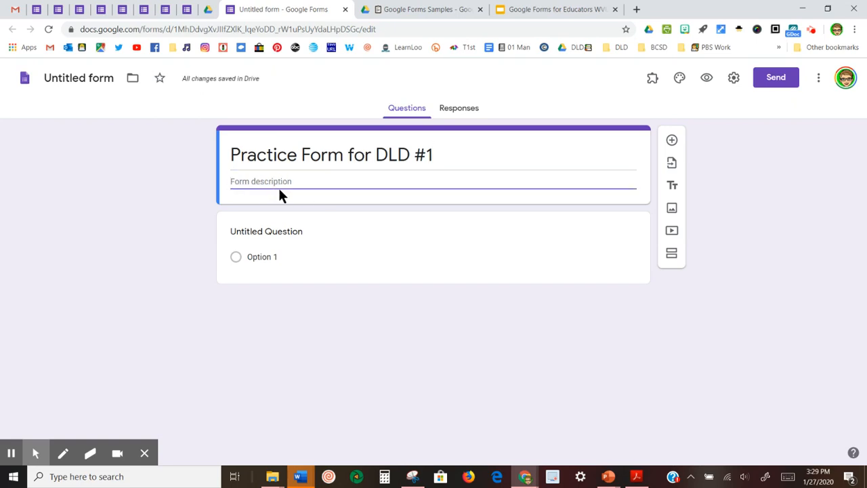
{"action": "left_click", "coordinate": [89, 76]}
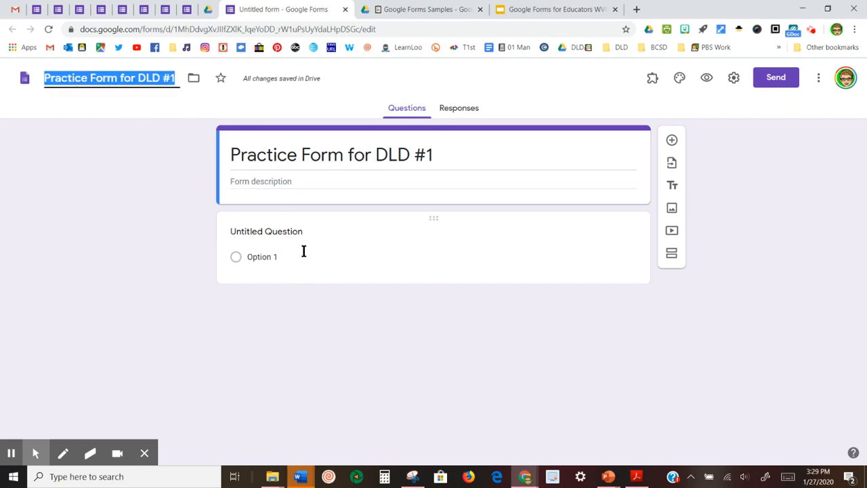
Enter "The purpose of this form is to...." as the form description
{"action": "left_click", "coordinate": [297, 181]}
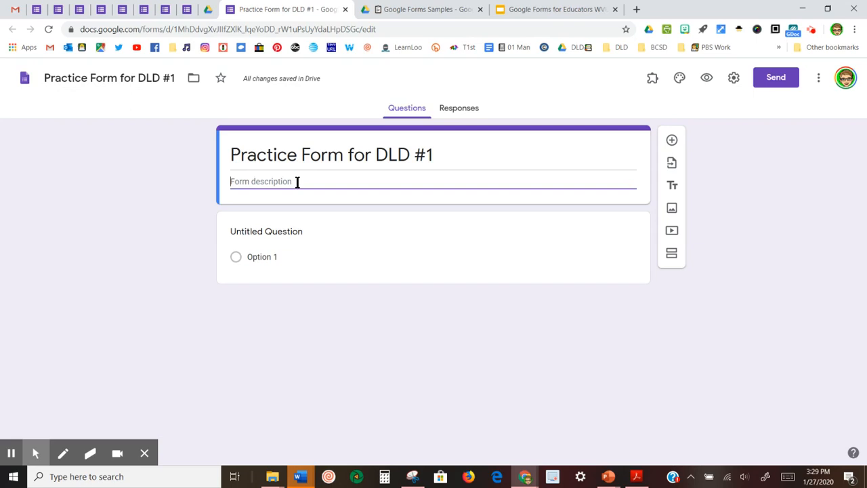
{"action": "type", "text": "The purpose of this form "}
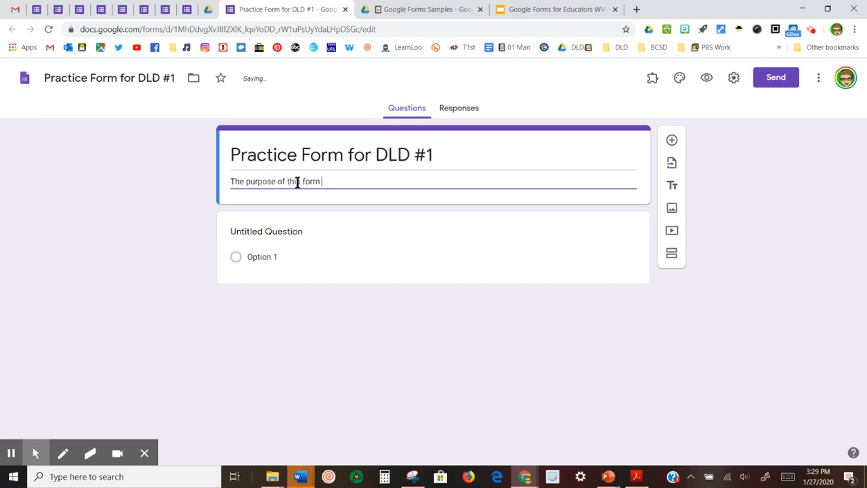
{"action": "type", "text": "is to...."}
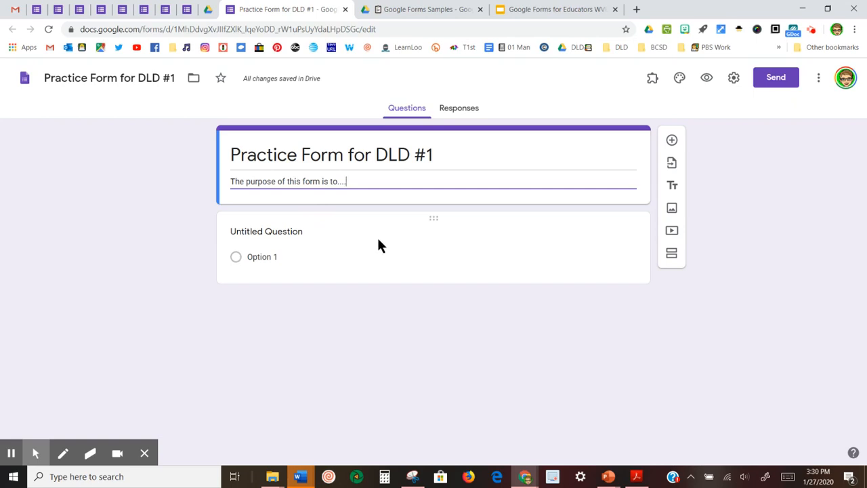
Turn the untitled question into a required short answer question named "First Name"
{"action": "left_click", "coordinate": [286, 234]}
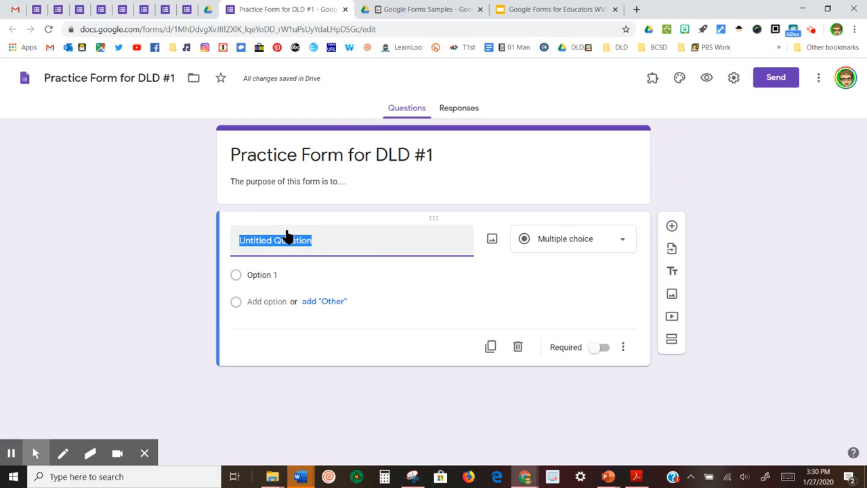
{"action": "type", "text": "First Name"}
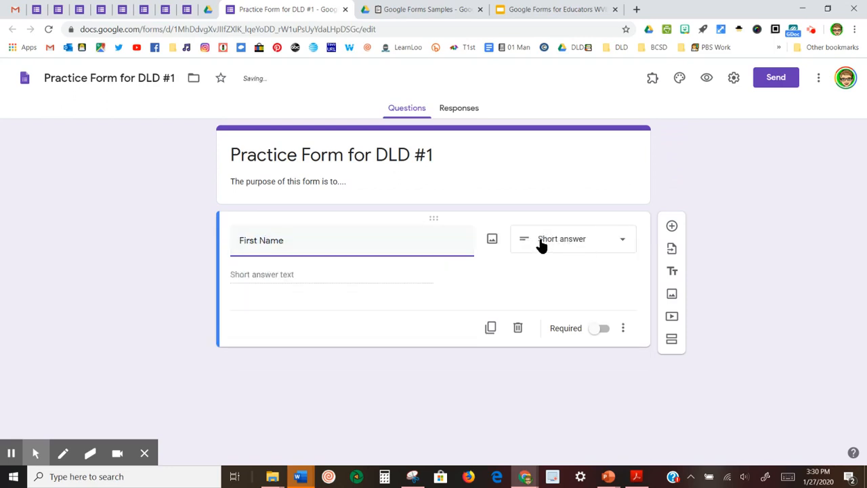
{"action": "left_click", "coordinate": [624, 244]}
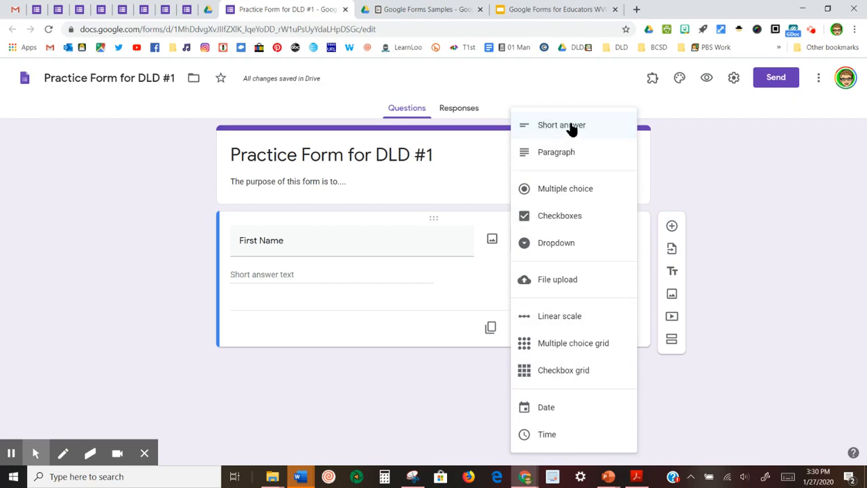
{"action": "left_click", "coordinate": [571, 129]}
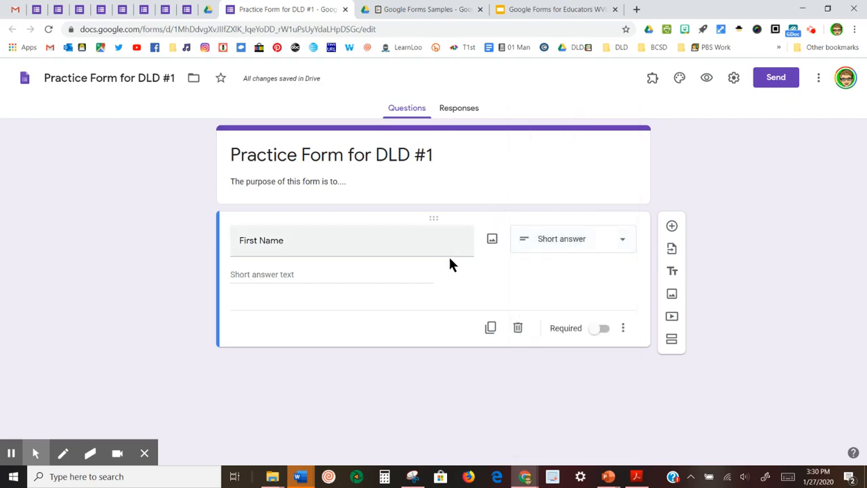
{"action": "left_click", "coordinate": [605, 329]}
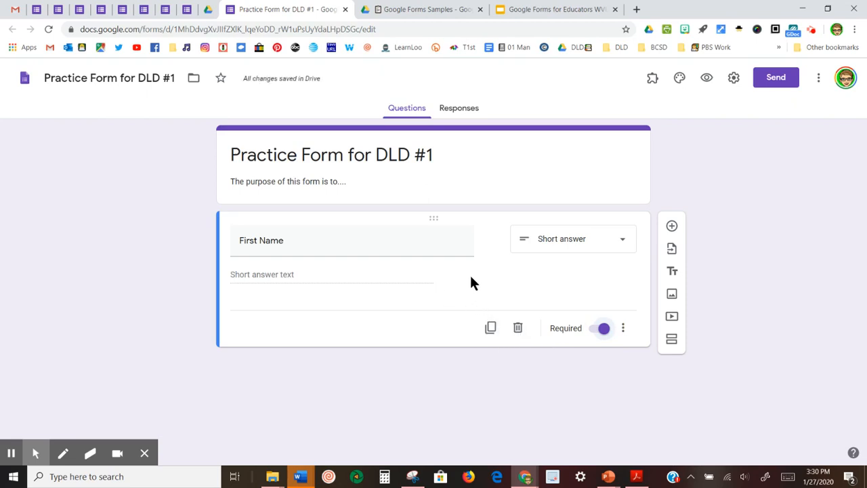
Duplicate the First Name question and rename the copy "Last Name"
{"action": "left_click", "coordinate": [492, 329]}
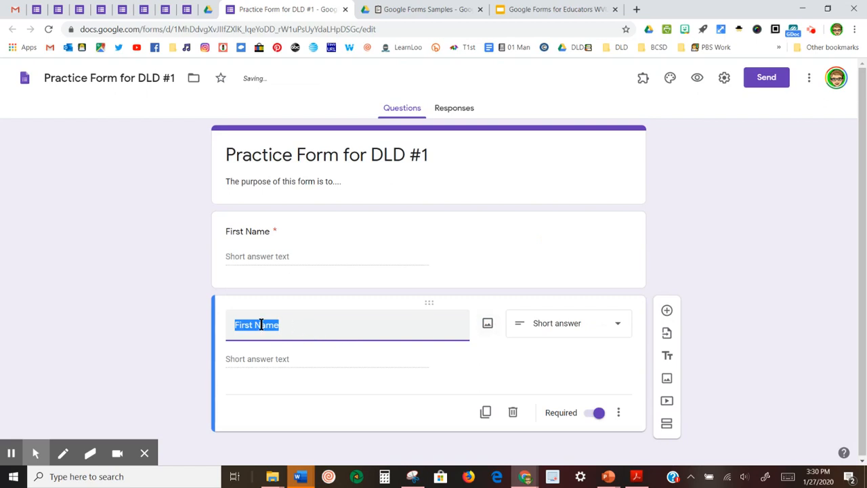
{"action": "left_click", "coordinate": [255, 327]}
{"action": "key", "text": "BackSpace"}
{"action": "type", "text": "Last Name"}
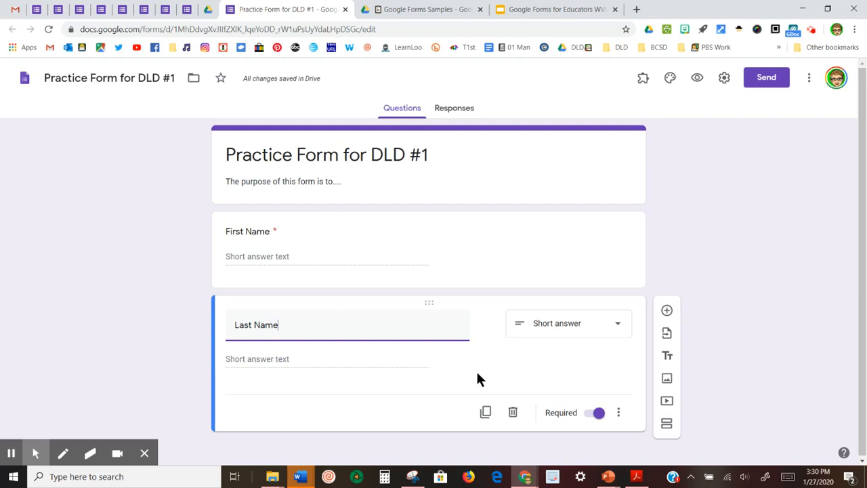
Add a multiple choice question titled "How old are you" below the Last Name question
{"action": "left_click", "coordinate": [667, 310]}
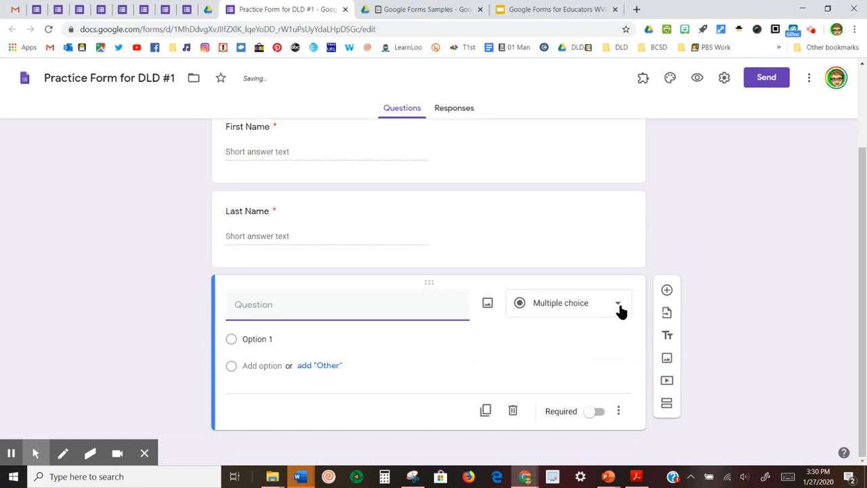
{"action": "left_click", "coordinate": [257, 305]}
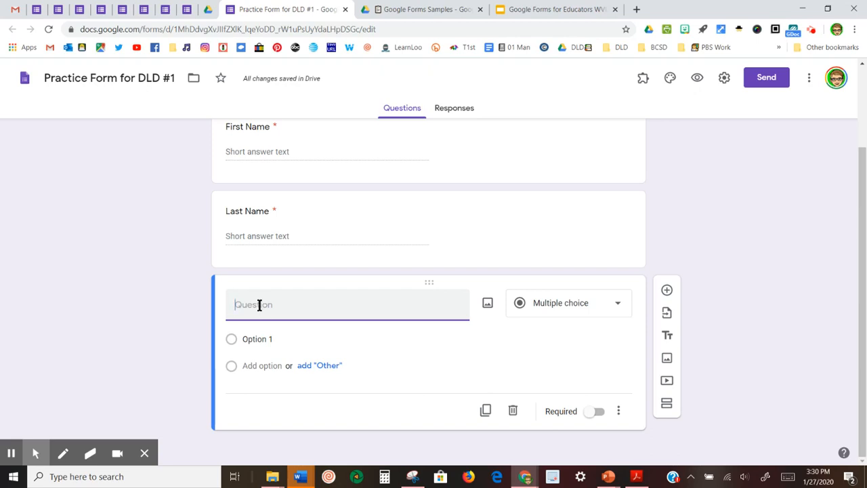
{"action": "type", "text": "How old are you"}
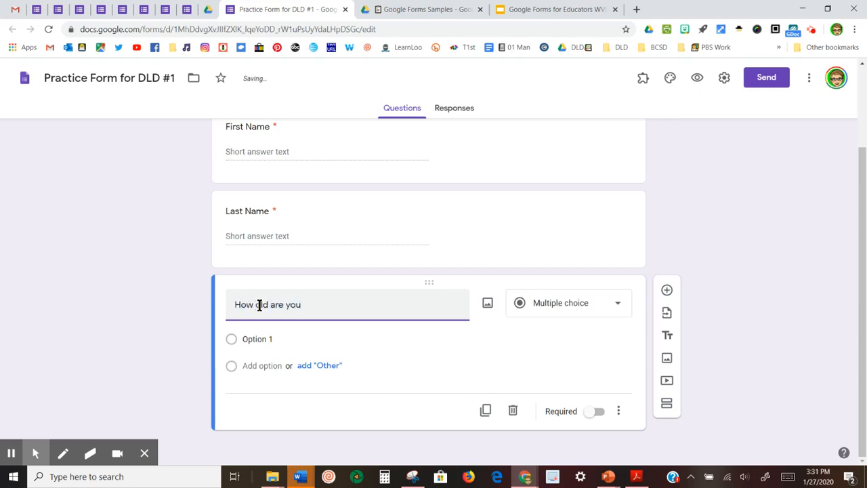
{"action": "key", "text": "Tab"}
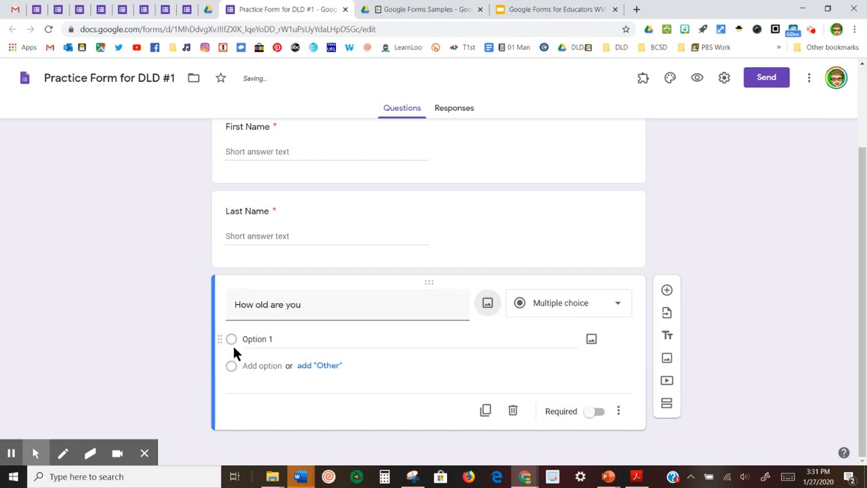
Enter the answer options "12 years old", "13 years old" and "14 years old" for the age question
{"action": "left_click", "coordinate": [258, 339]}
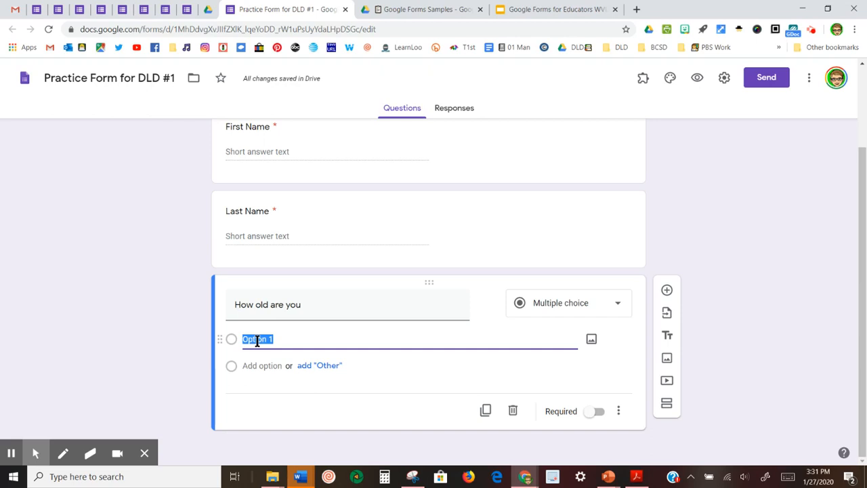
{"action": "type", "text": "12 years old"}
{"action": "left_click", "coordinate": [259, 368]}
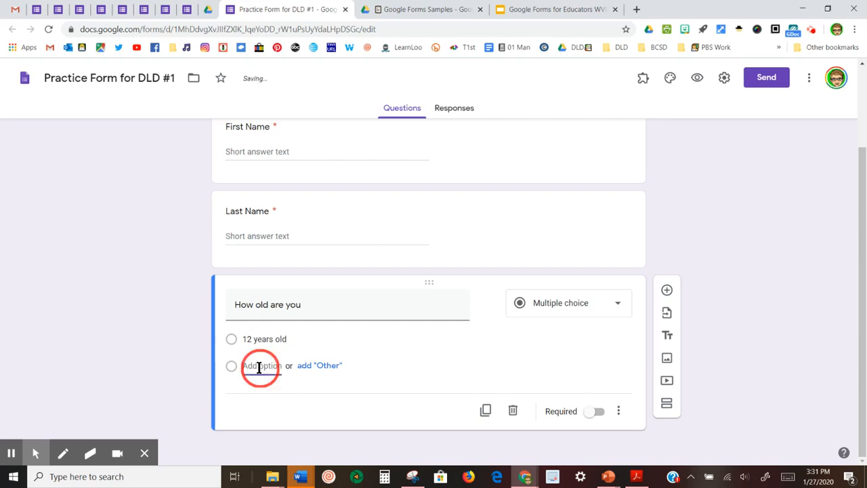
{"action": "type", "text": "13 years old"}
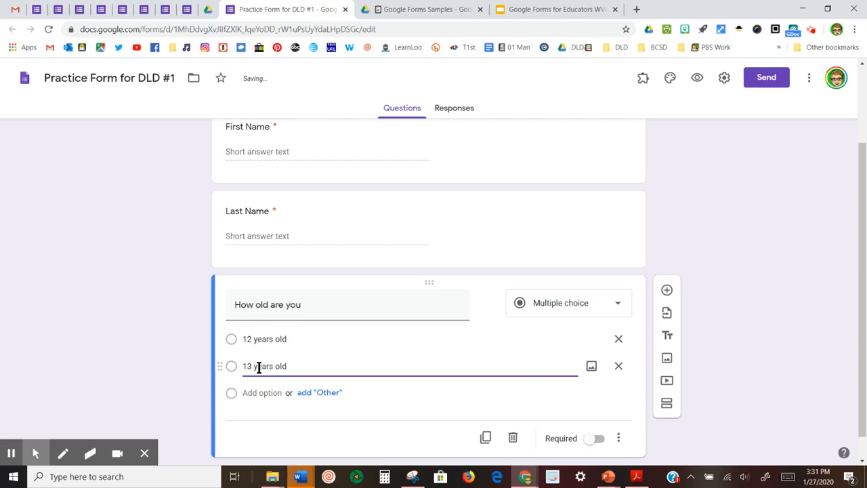
{"action": "left_click", "coordinate": [261, 393]}
{"action": "type", "text": "14 years old"}
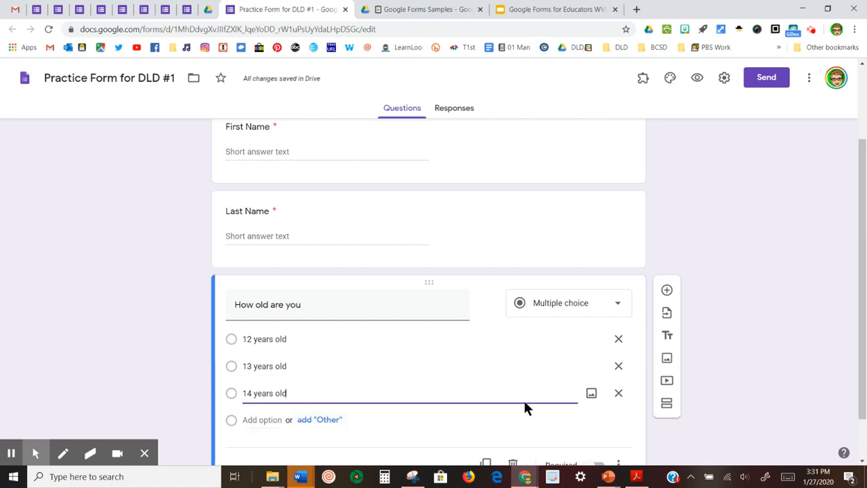
Make the age question required and add an "Other" option to it
{"action": "scroll", "coordinate": [603, 431], "scroll_direction": "down", "scroll_amount": 1}
{"action": "left_click", "coordinate": [598, 413]}
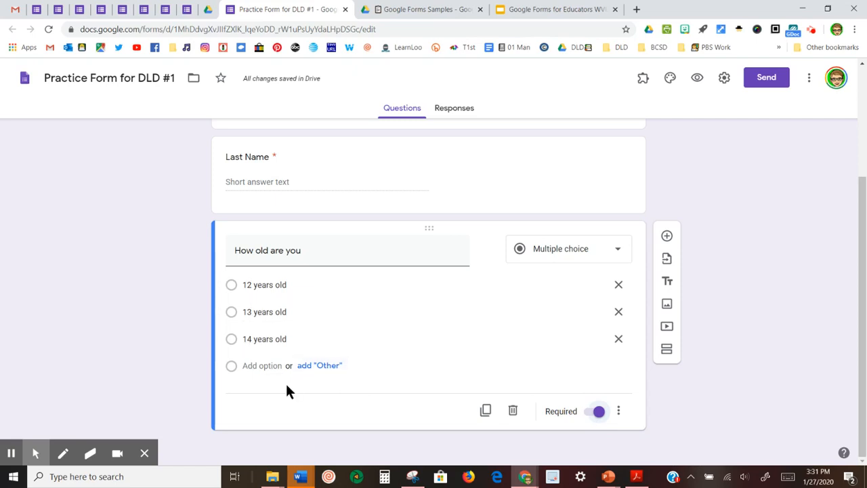
{"action": "left_click", "coordinate": [330, 367]}
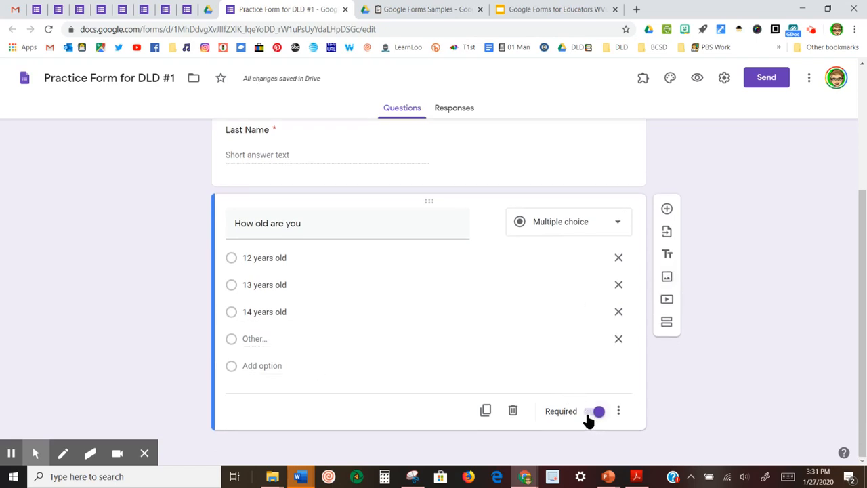
Add a question titled "What pets do you have?" below the age question and set its type to Checkboxes
{"action": "left_click", "coordinate": [668, 209]}
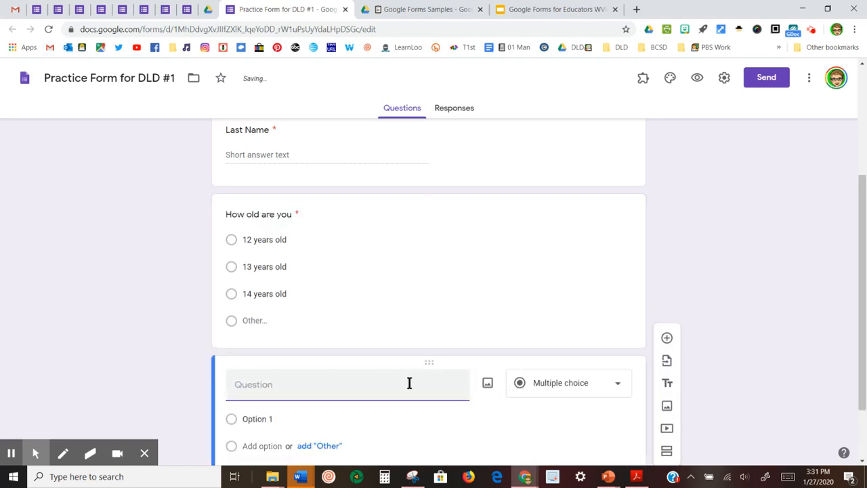
{"action": "left_click", "coordinate": [383, 305]}
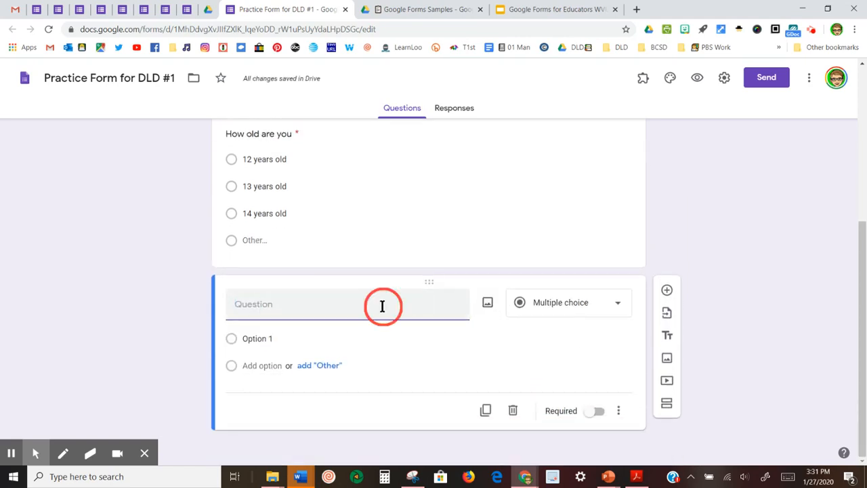
{"action": "type", "text": "What pets do you have?"}
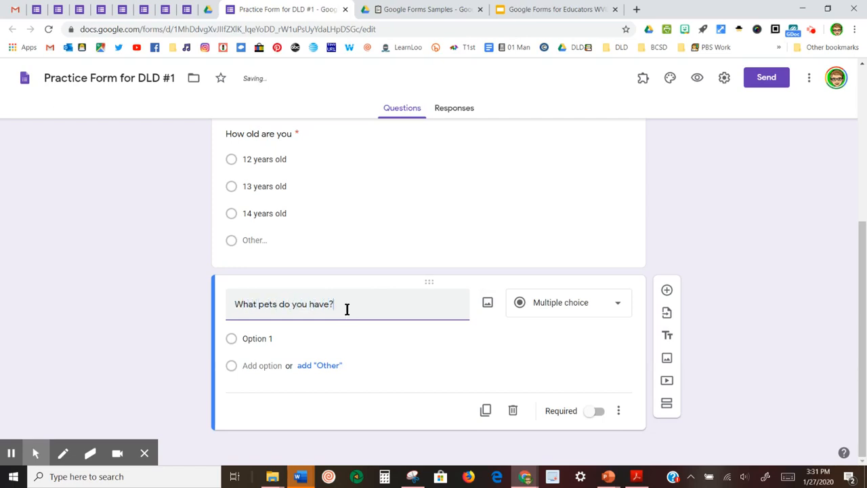
{"action": "left_click", "coordinate": [577, 304]}
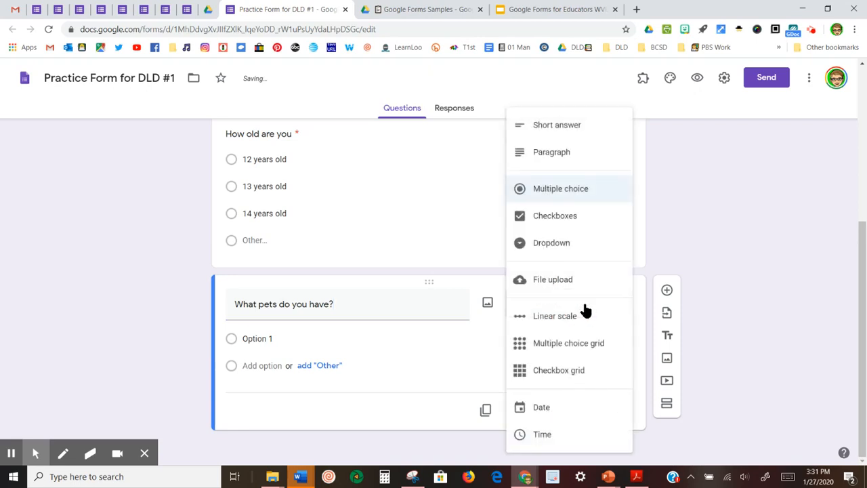
{"action": "left_click", "coordinate": [549, 212]}
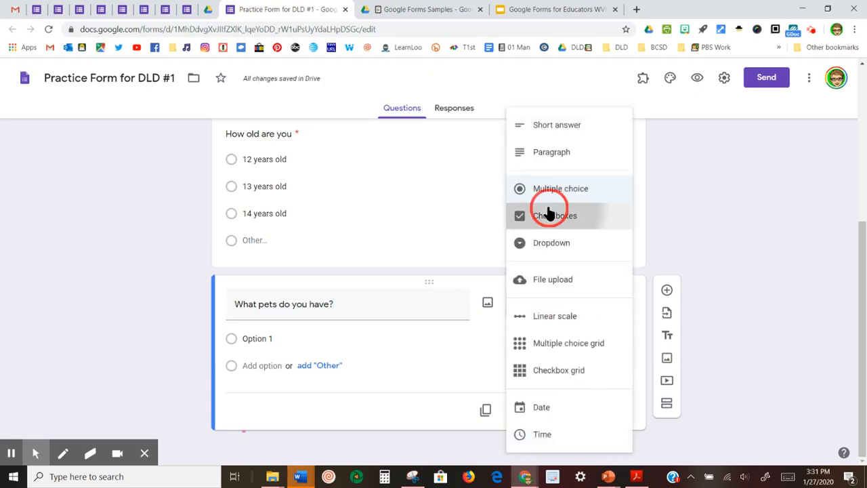
Give the pets question the options cat, dog, bird, reptile, hamster, other and No pets
{"action": "left_click", "coordinate": [283, 340]}
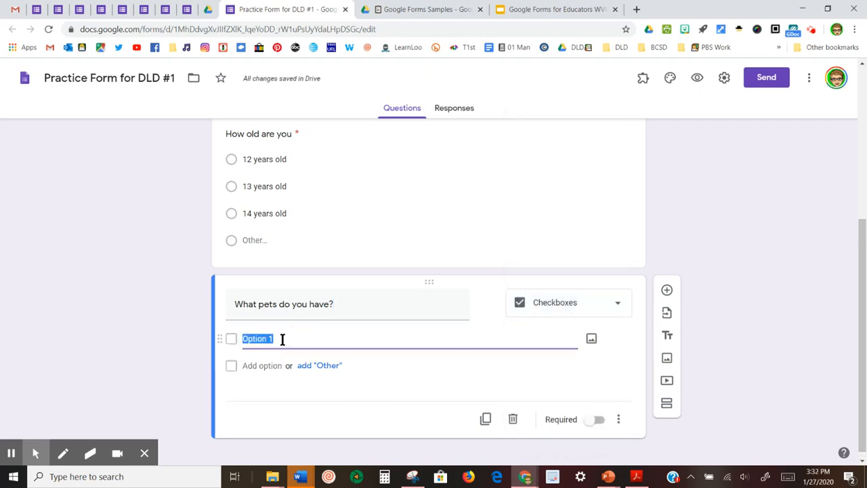
{"action": "type", "text": "cat"}
{"action": "key", "text": "Tab"}
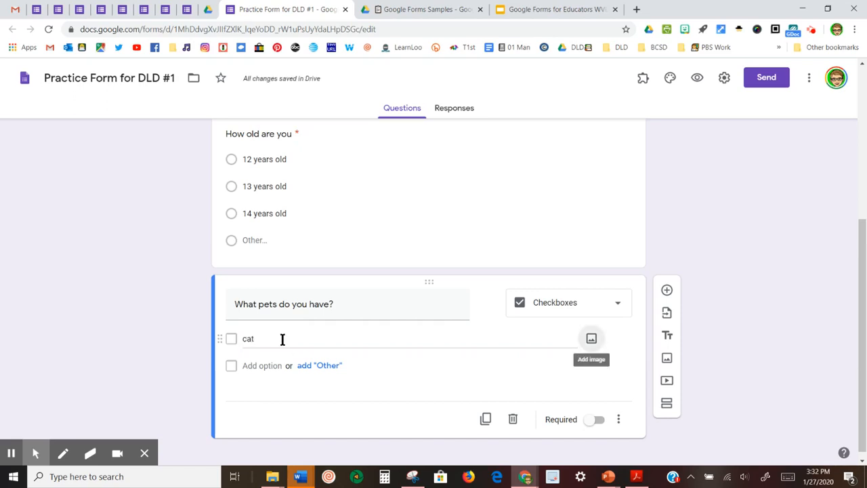
{"action": "left_click", "coordinate": [280, 361]}
{"action": "left_click", "coordinate": [278, 363]}
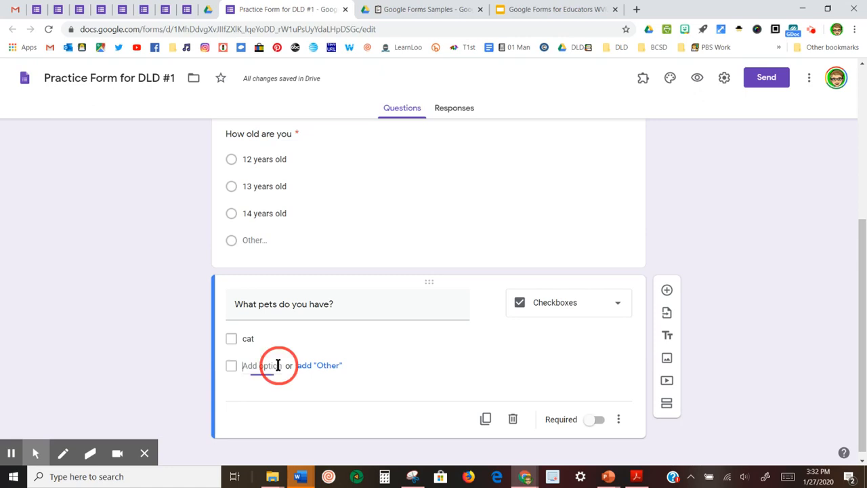
{"action": "type", "text": "dog"}
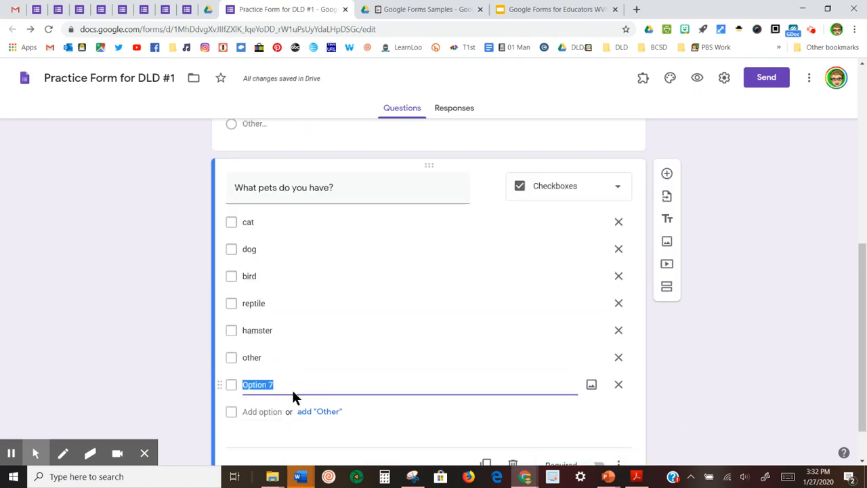
{"action": "type", "text": "No pets"}
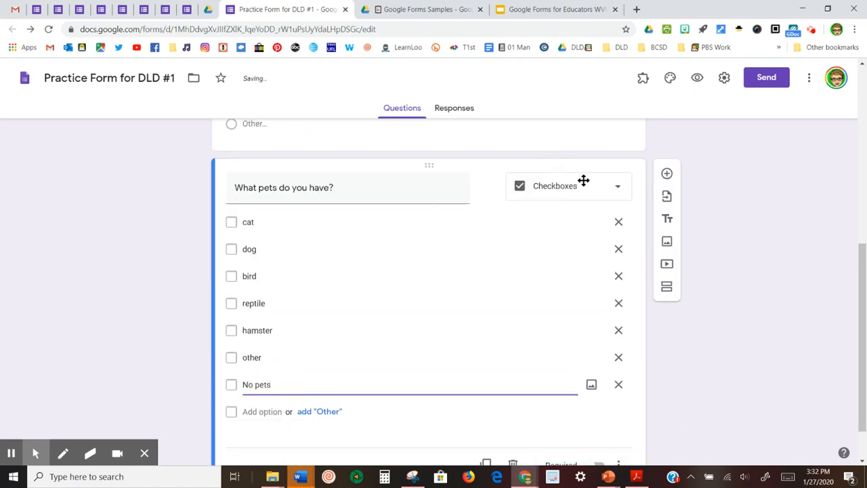
Append the parenthetical instruction "Check all that apply" to the title of the pets question
{"action": "left_click", "coordinate": [368, 195]}
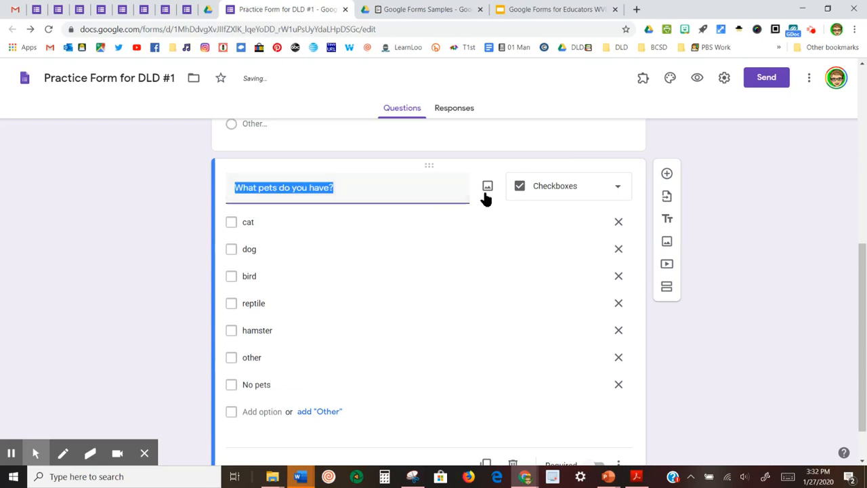
{"action": "left_click", "coordinate": [339, 187]}
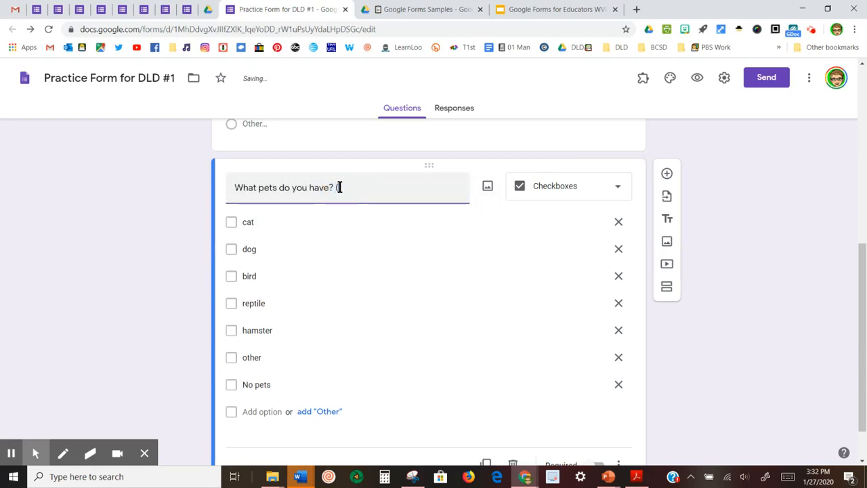
{"action": "type", "text": "Check all that apply"}
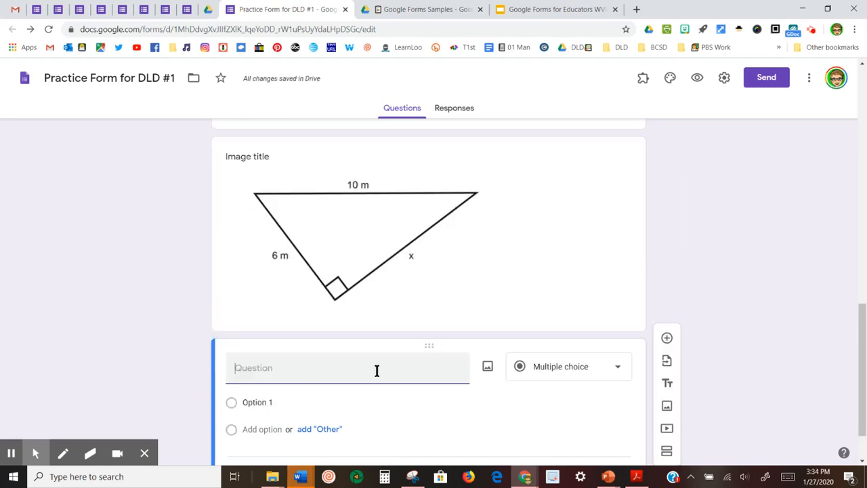
Title the new question "Find the value of x." and insert the uploaded image Pythagorean5.jpg into it
{"action": "type", "text": "Find the value of x"}
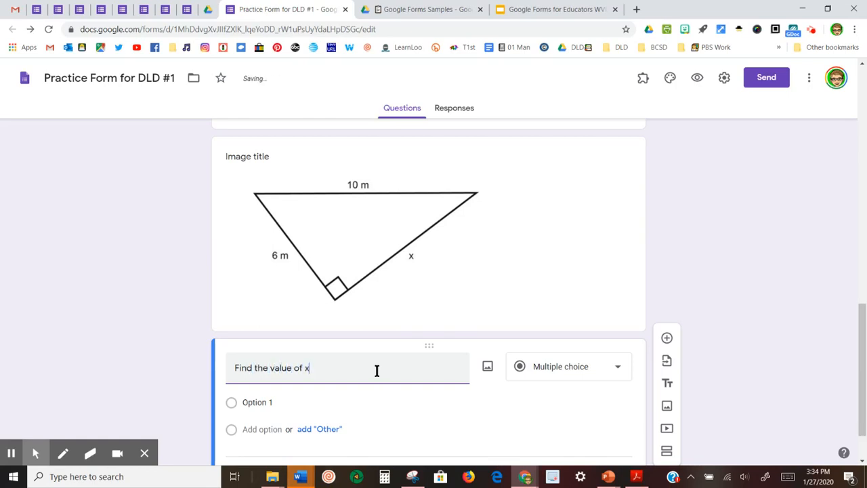
{"action": "type", "text": "."}
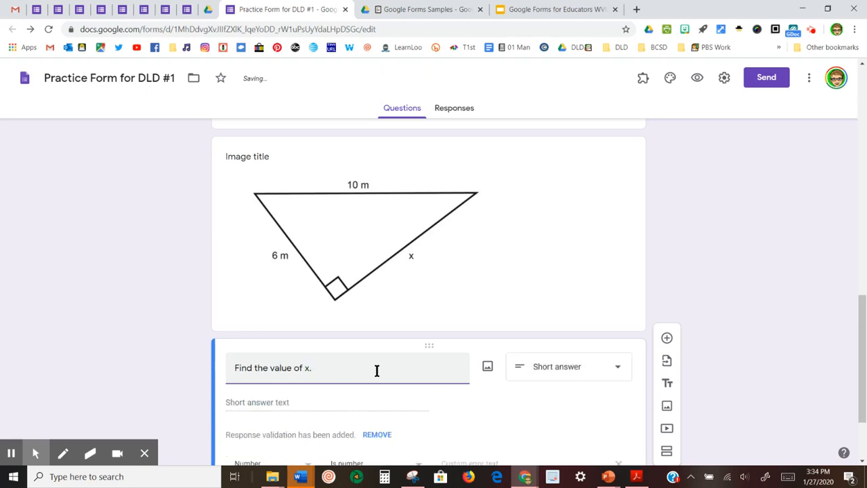
{"action": "scroll", "coordinate": [391, 401], "scroll_direction": "down", "scroll_amount": 2}
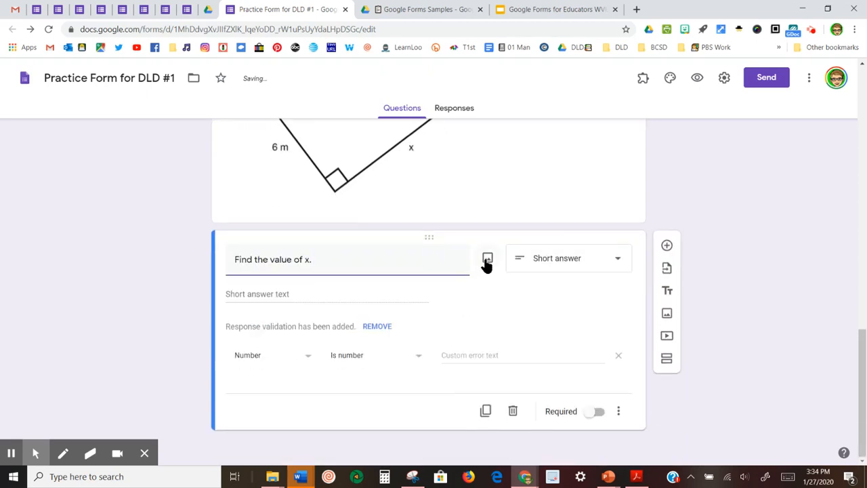
{"action": "left_click", "coordinate": [485, 263]}
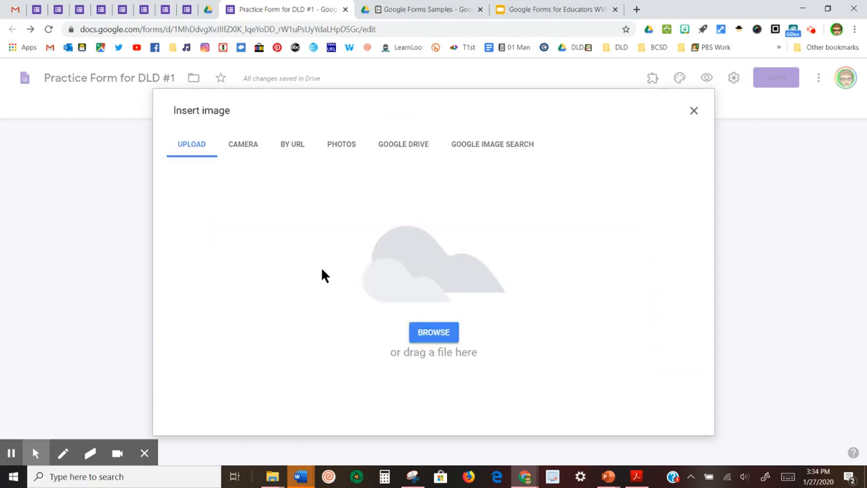
{"action": "left_click", "coordinate": [436, 336]}
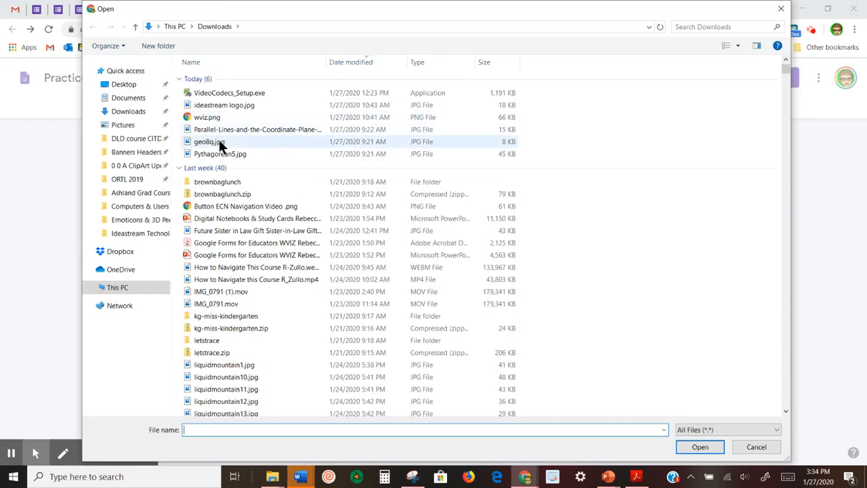
{"action": "left_click", "coordinate": [219, 153]}
{"action": "left_click", "coordinate": [702, 448]}
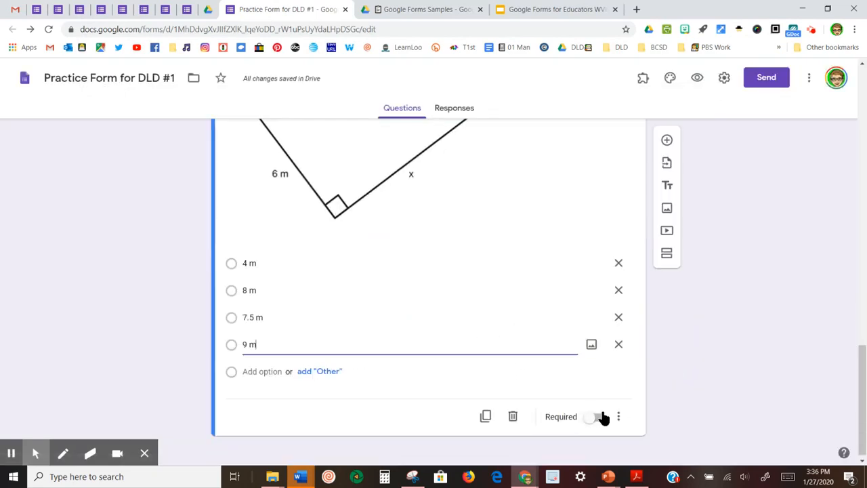
Make the "Find the value of x." question required and center-align its triangle image
{"action": "left_click", "coordinate": [599, 417]}
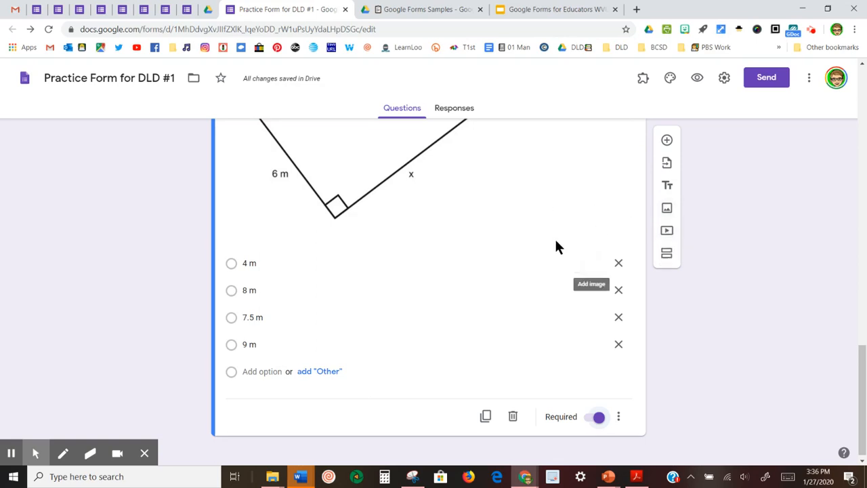
{"action": "scroll", "coordinate": [555, 241], "scroll_direction": "down", "scroll_amount": 1}
{"action": "scroll", "coordinate": [559, 234], "scroll_direction": "up", "scroll_amount": 2}
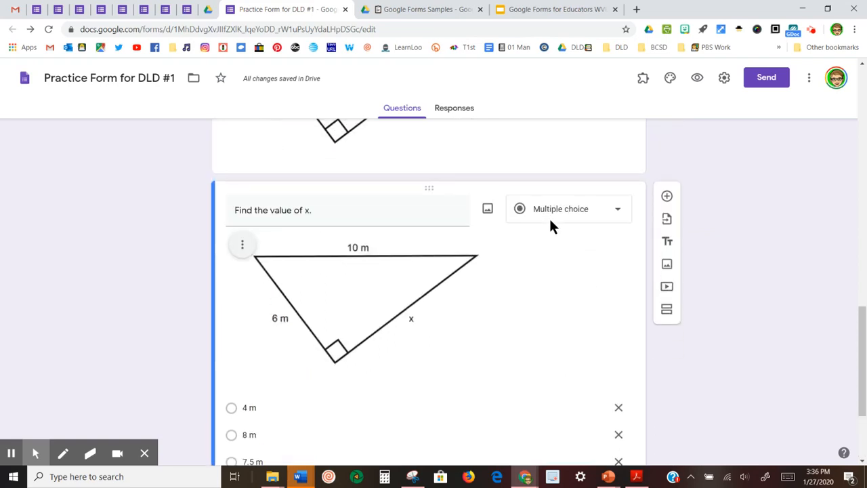
{"action": "left_click", "coordinate": [241, 248]}
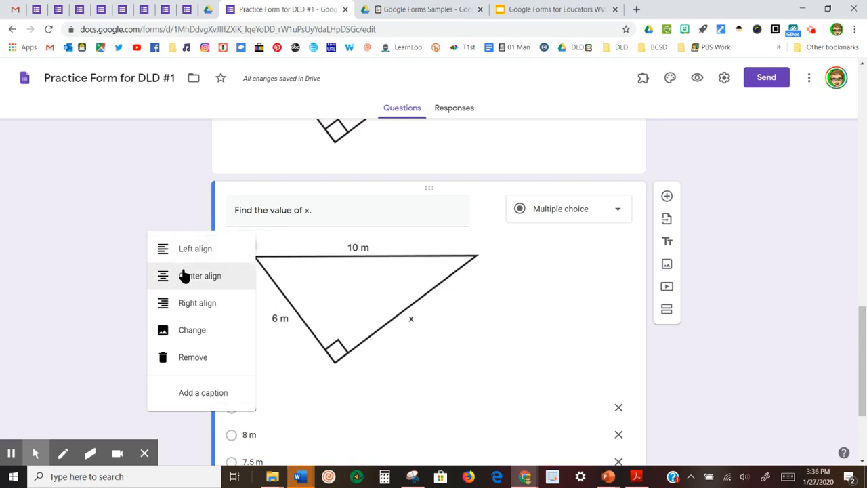
{"action": "left_click", "coordinate": [223, 285]}
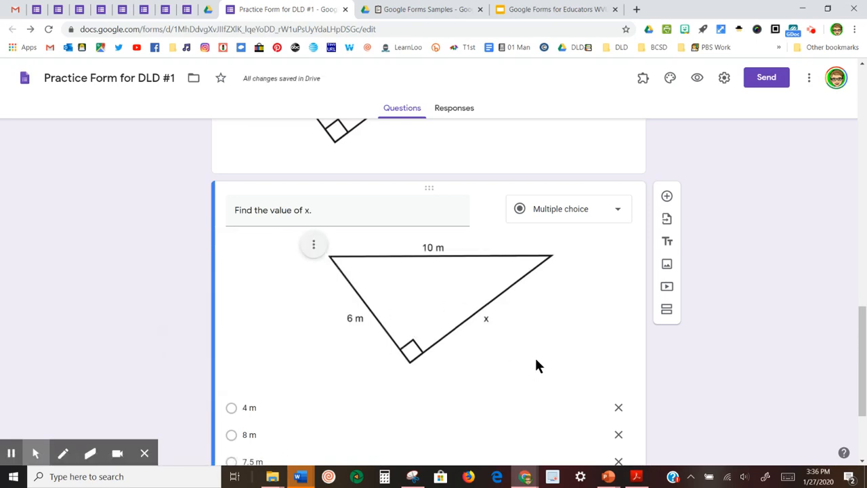
Set the form's header image to the colored pencils picture from the Work and School themes
{"action": "scroll", "coordinate": [568, 349], "scroll_direction": "up", "scroll_amount": 15}
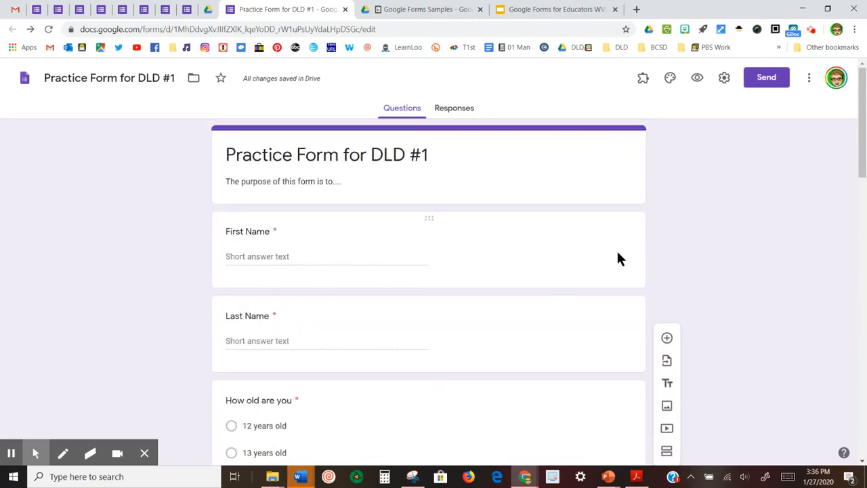
{"action": "left_click", "coordinate": [669, 80]}
{"action": "left_click", "coordinate": [669, 79]}
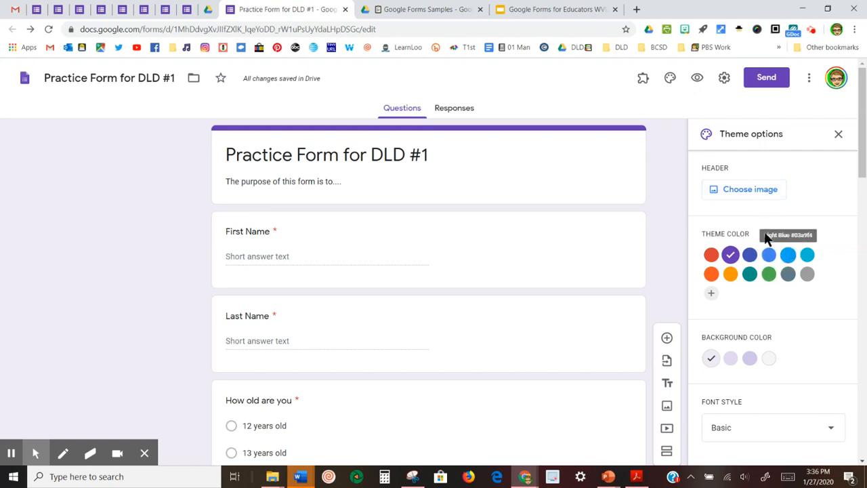
{"action": "left_click", "coordinate": [759, 189]}
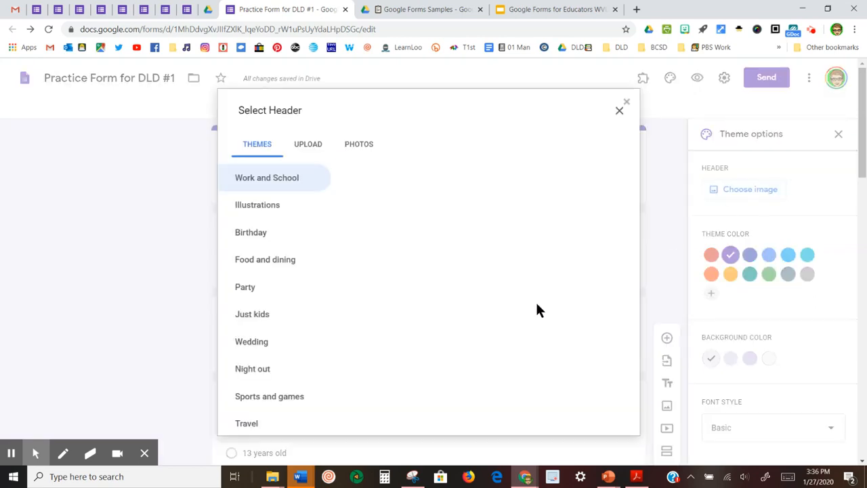
{"action": "left_click", "coordinate": [556, 323]}
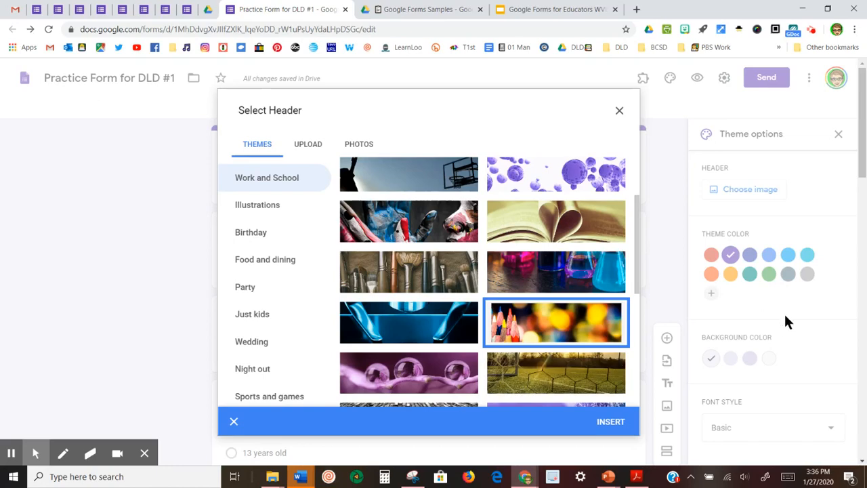
{"action": "left_click", "coordinate": [605, 423]}
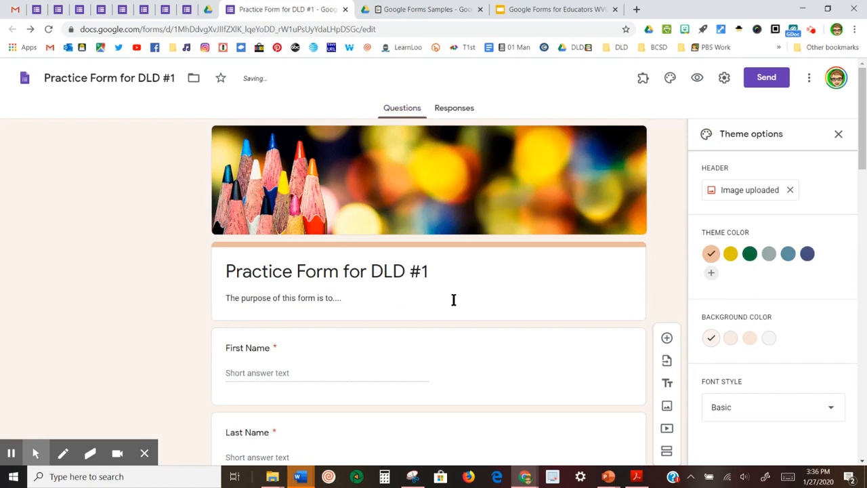
Change the form's theme color to dark green and check how the questions look with it
{"action": "left_click", "coordinate": [748, 254]}
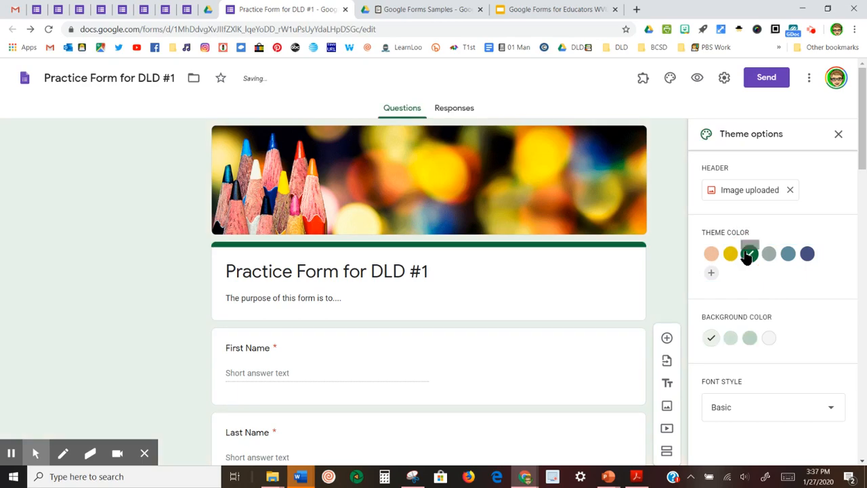
{"action": "scroll", "coordinate": [460, 336], "scroll_direction": "down", "scroll_amount": 5}
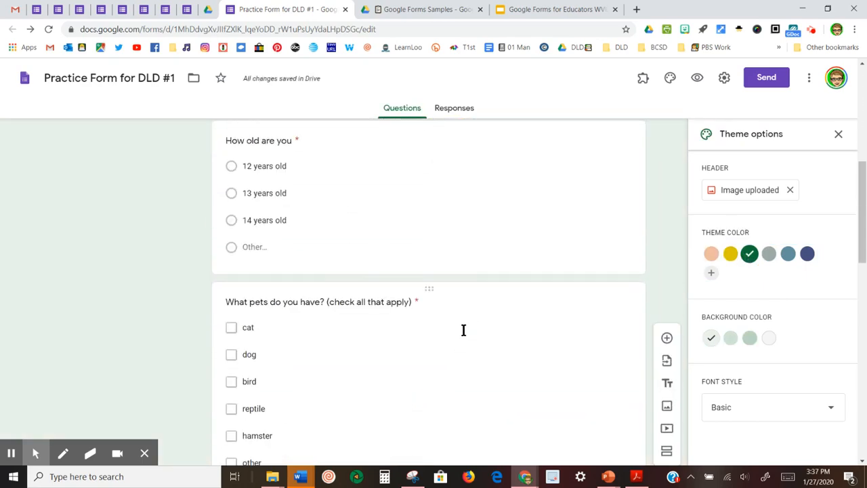
{"action": "scroll", "coordinate": [463, 330], "scroll_direction": "up", "scroll_amount": 5}
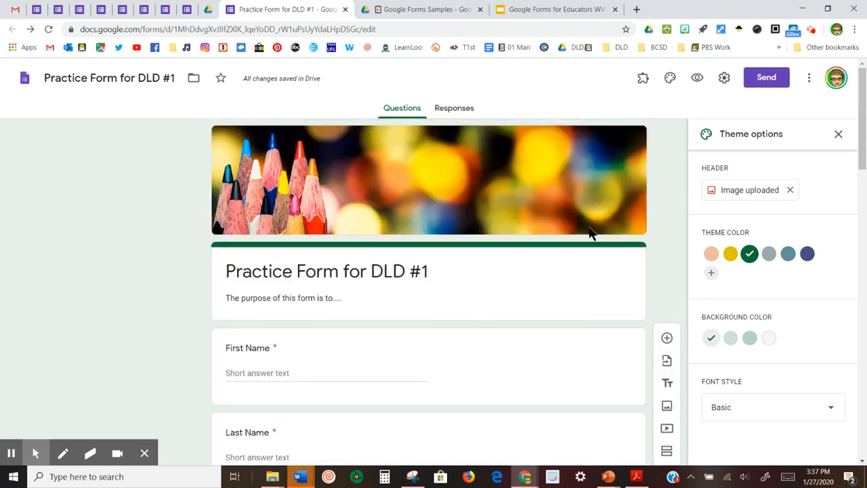
Preview the form as a respondent and look through all its questions
{"action": "left_click", "coordinate": [699, 80]}
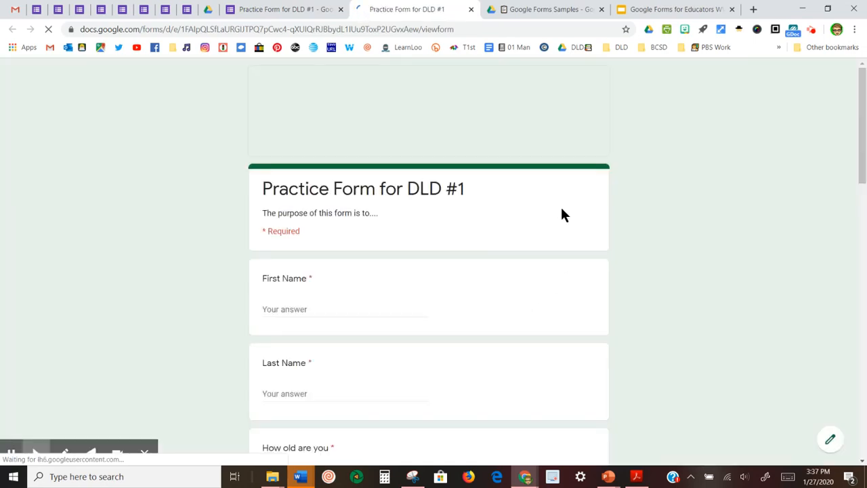
{"action": "scroll", "coordinate": [569, 212], "scroll_direction": "down", "scroll_amount": 10}
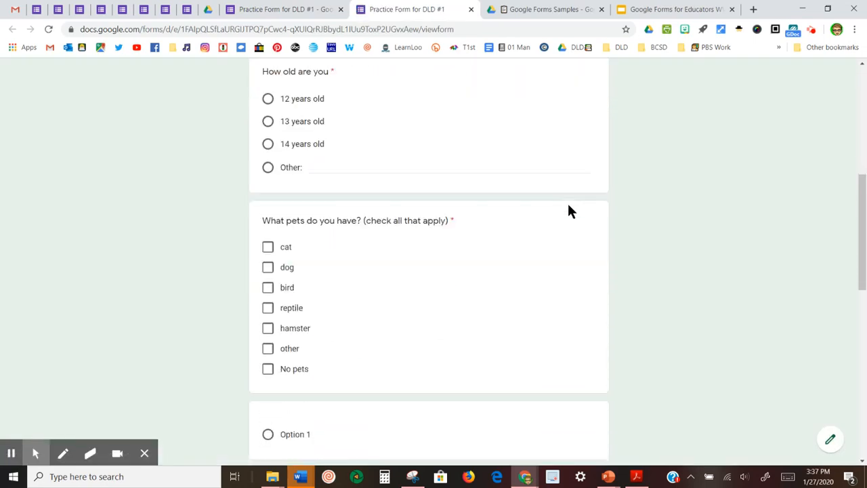
{"action": "scroll", "coordinate": [569, 211], "scroll_direction": "down", "scroll_amount": 5}
{"action": "scroll", "coordinate": [568, 204], "scroll_direction": "up", "scroll_amount": 15}
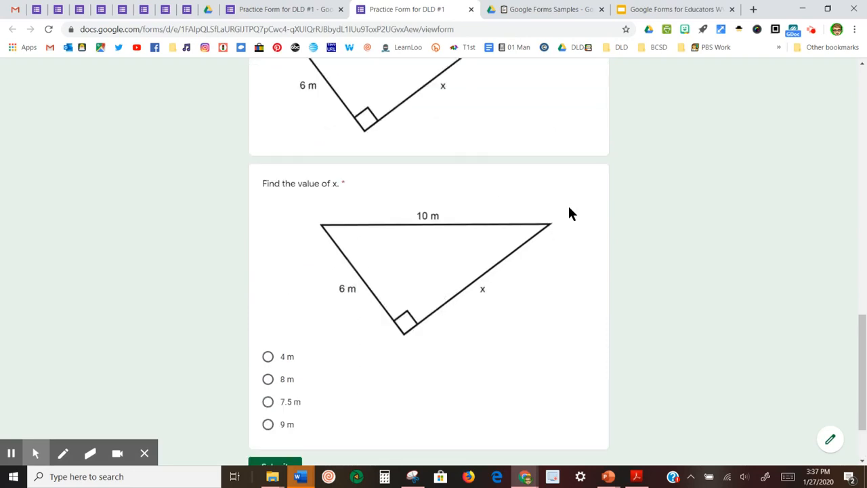
Fill in the respondent's first and last name, choose 14 years old, and check dog and reptile as pets
{"action": "left_click", "coordinate": [324, 311]}
{"action": "type", "text": "Sam"}
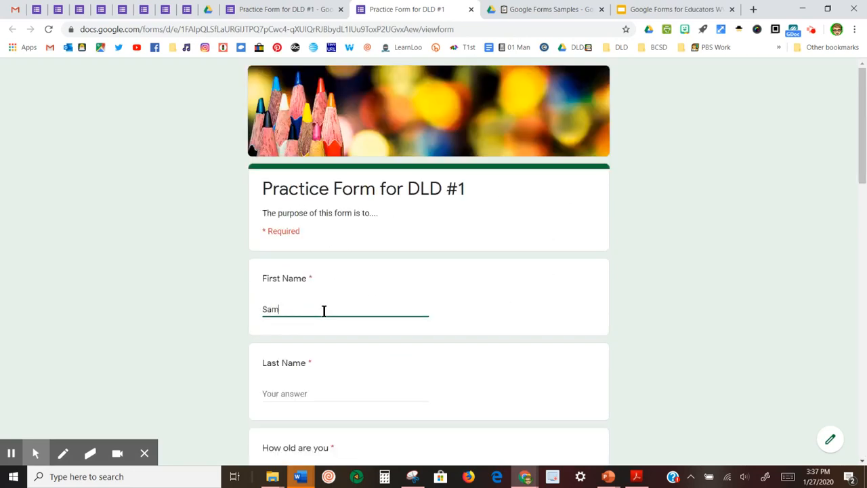
{"action": "scroll", "coordinate": [284, 195], "scroll_direction": "down", "scroll_amount": 7}
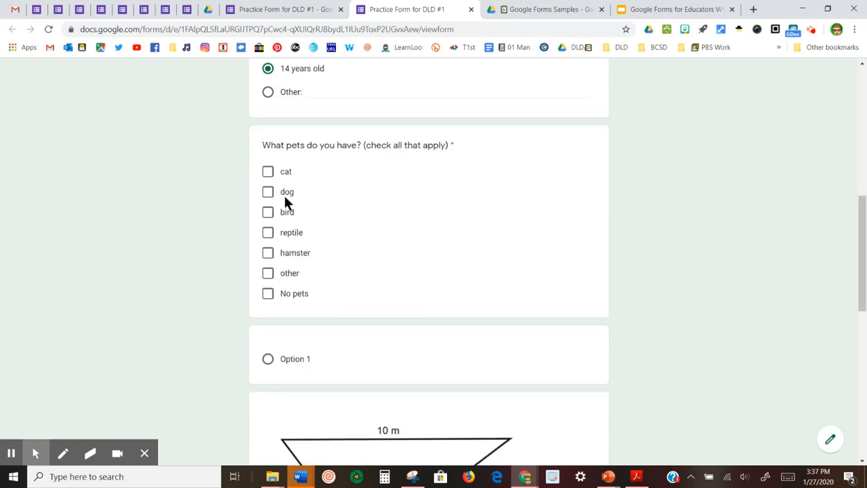
{"action": "left_click", "coordinate": [268, 195]}
{"action": "left_click", "coordinate": [268, 236]}
Answer the "Find the value of x." question with 8 m, submit the form and close the preview
{"action": "scroll", "coordinate": [356, 287], "scroll_direction": "down", "scroll_amount": 6}
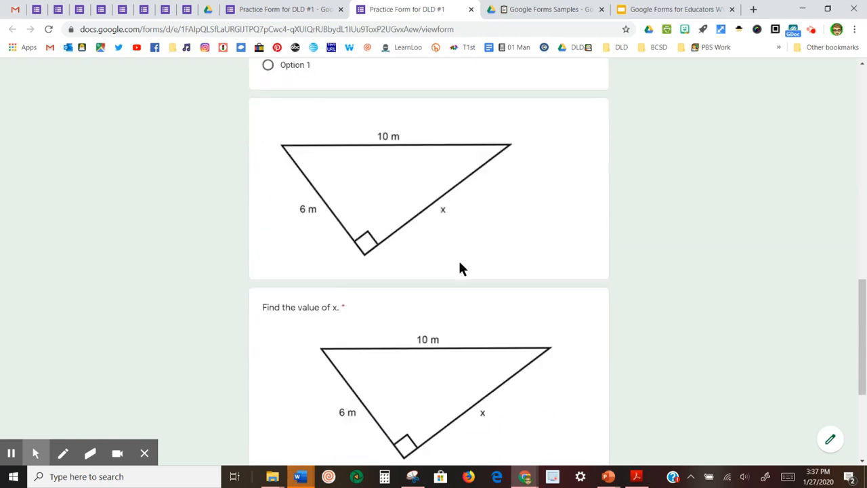
{"action": "scroll", "coordinate": [441, 256], "scroll_direction": "down", "scroll_amount": 2}
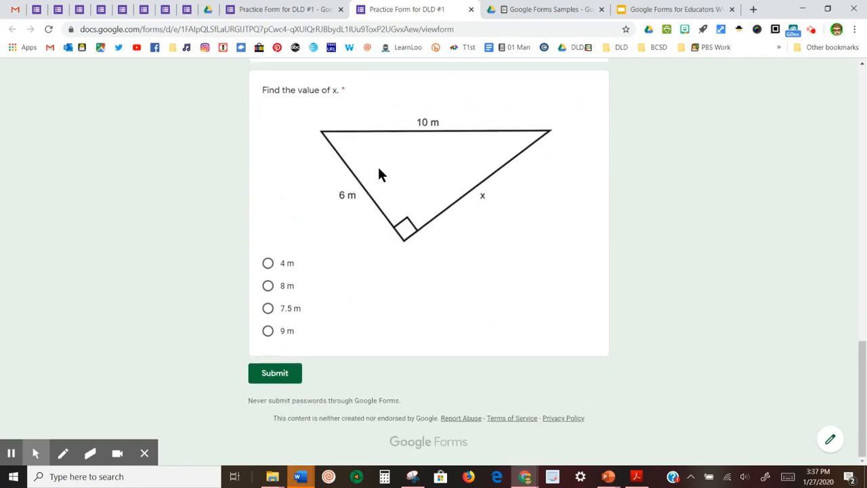
{"action": "left_click", "coordinate": [268, 287]}
{"action": "left_click", "coordinate": [279, 374]}
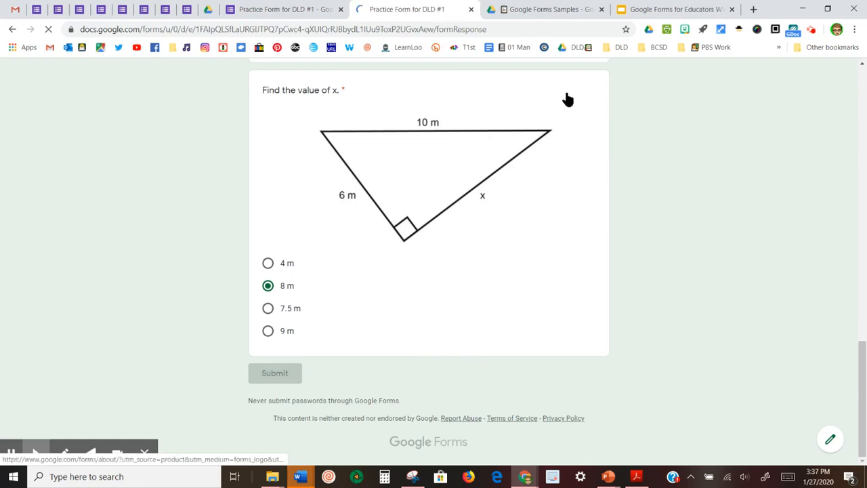
{"action": "left_click", "coordinate": [470, 10]}
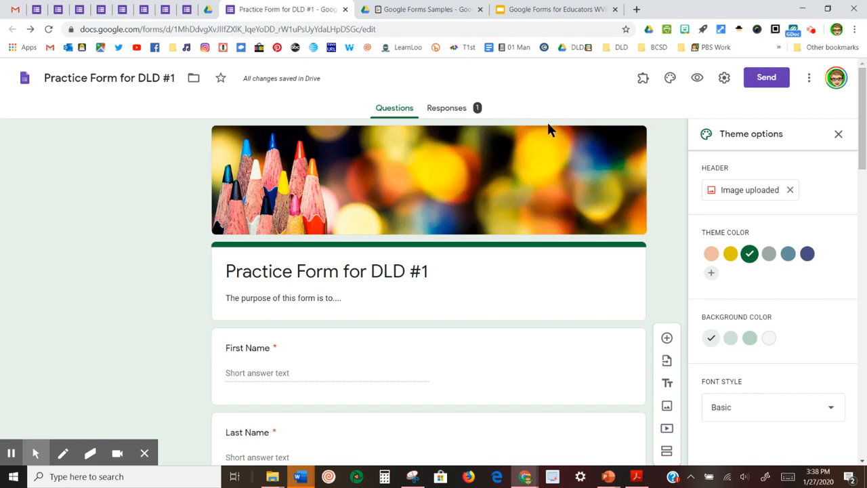
Close the theme options and examine the summary of responses for every question, including the additional response options
{"action": "left_click", "coordinate": [838, 135]}
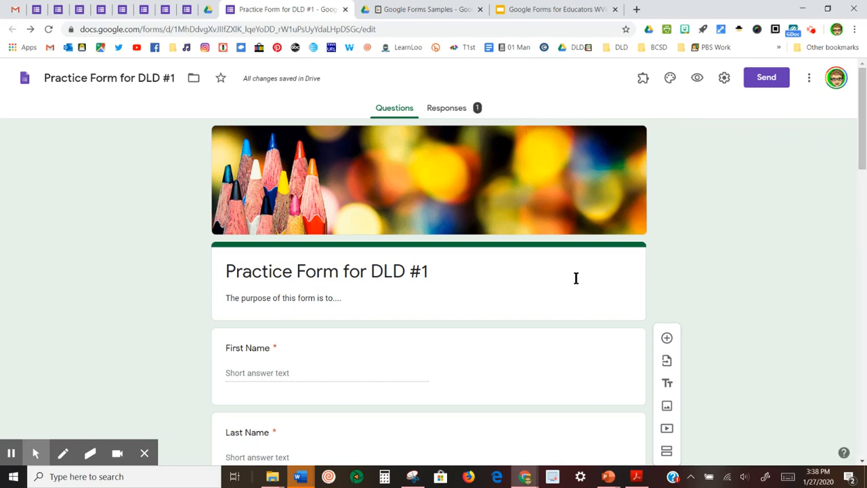
{"action": "left_click", "coordinate": [452, 112]}
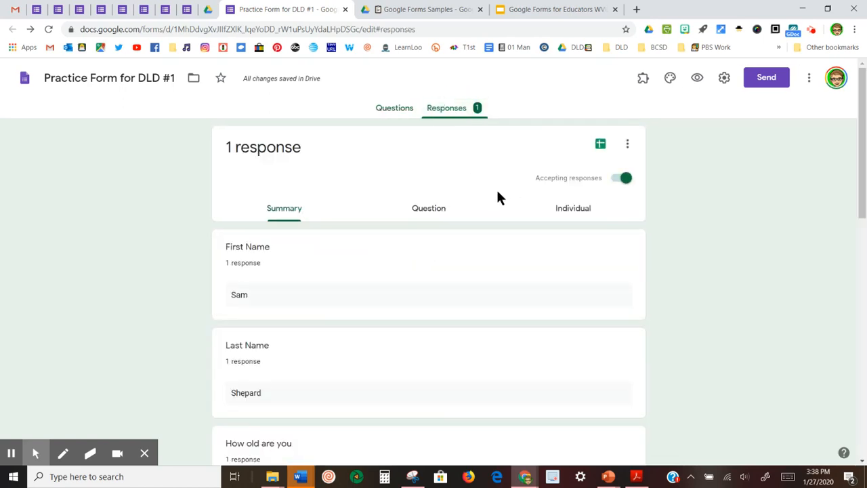
{"action": "scroll", "coordinate": [492, 196], "scroll_direction": "down", "scroll_amount": 2}
{"action": "scroll", "coordinate": [310, 189], "scroll_direction": "down", "scroll_amount": 2}
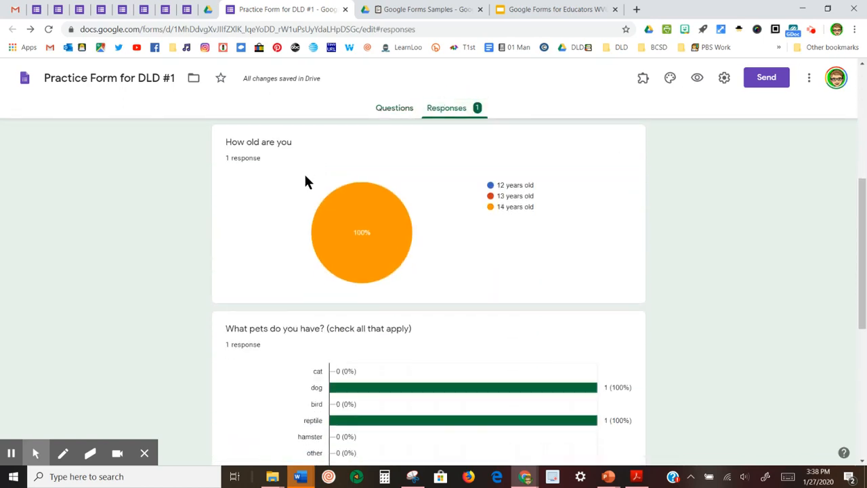
{"action": "scroll", "coordinate": [319, 197], "scroll_direction": "down", "scroll_amount": 3}
{"action": "scroll", "coordinate": [447, 203], "scroll_direction": "down", "scroll_amount": 2}
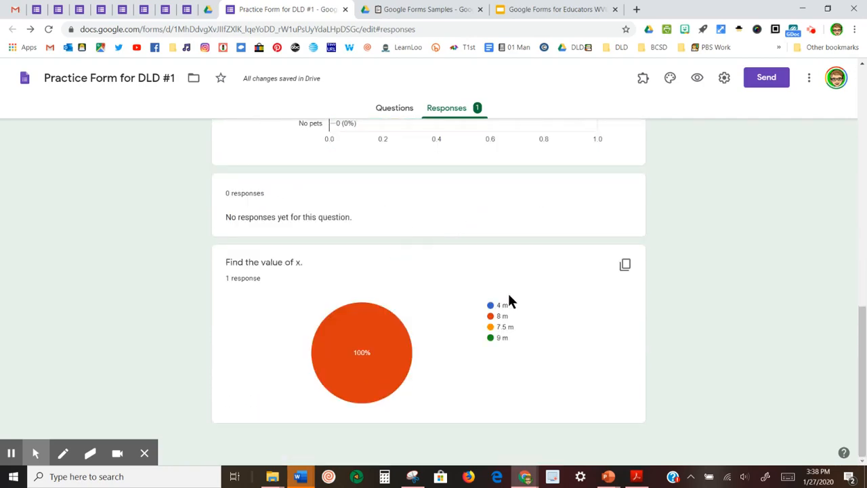
{"action": "scroll", "coordinate": [510, 298], "scroll_direction": "up", "scroll_amount": 10}
{"action": "mouse_move", "coordinate": [397, 418]}
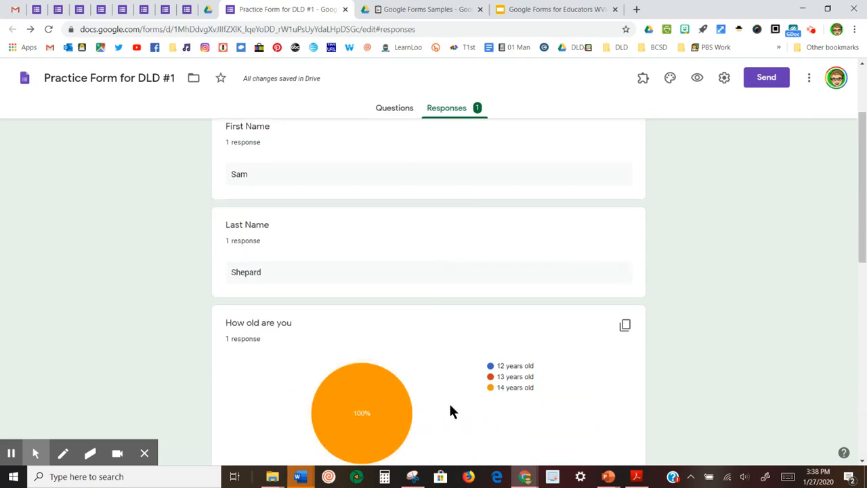
{"action": "scroll", "coordinate": [450, 411], "scroll_direction": "up", "scroll_amount": 1}
{"action": "scroll", "coordinate": [501, 258], "scroll_direction": "up", "scroll_amount": 1}
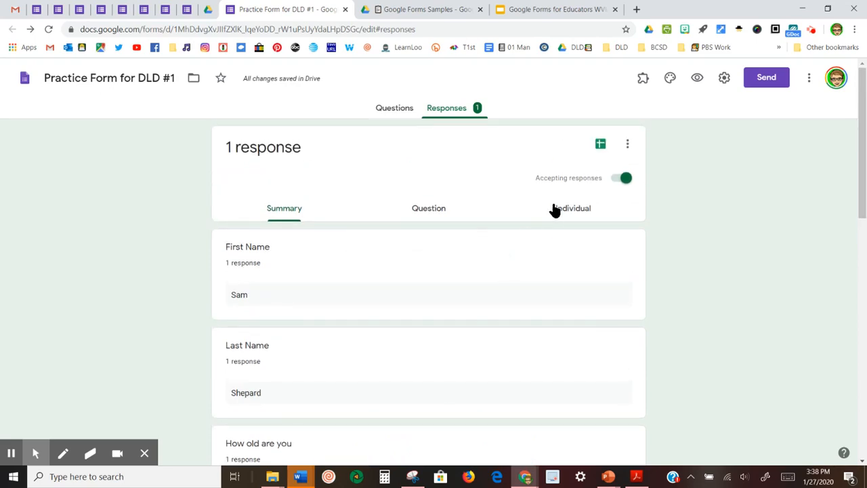
{"action": "left_click", "coordinate": [627, 146]}
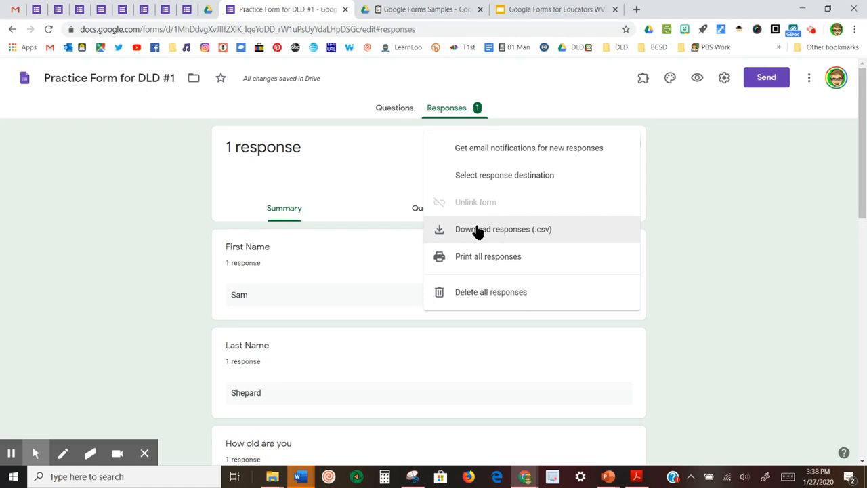
{"action": "left_click", "coordinate": [387, 179]}
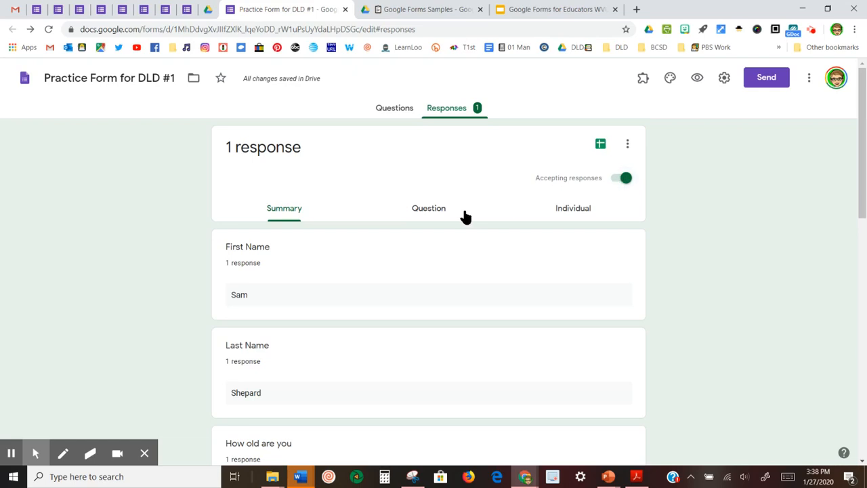
View the responses by question, going from First Name through to the pets question
{"action": "left_click", "coordinate": [427, 214]}
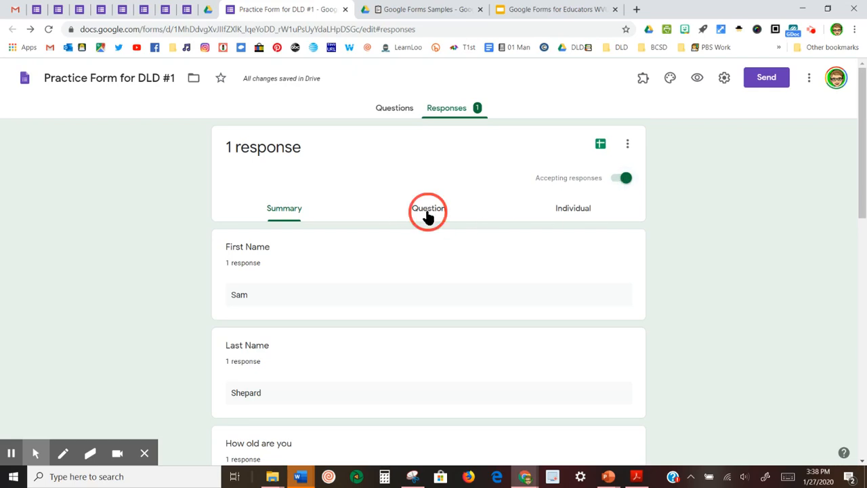
{"action": "scroll", "coordinate": [572, 233], "scroll_direction": "down", "scroll_amount": 1}
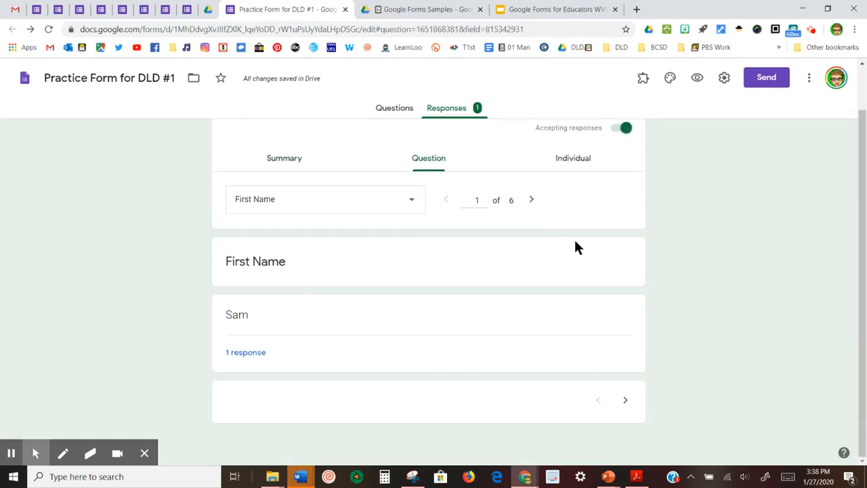
{"action": "scroll", "coordinate": [574, 244], "scroll_direction": "up", "scroll_amount": 1}
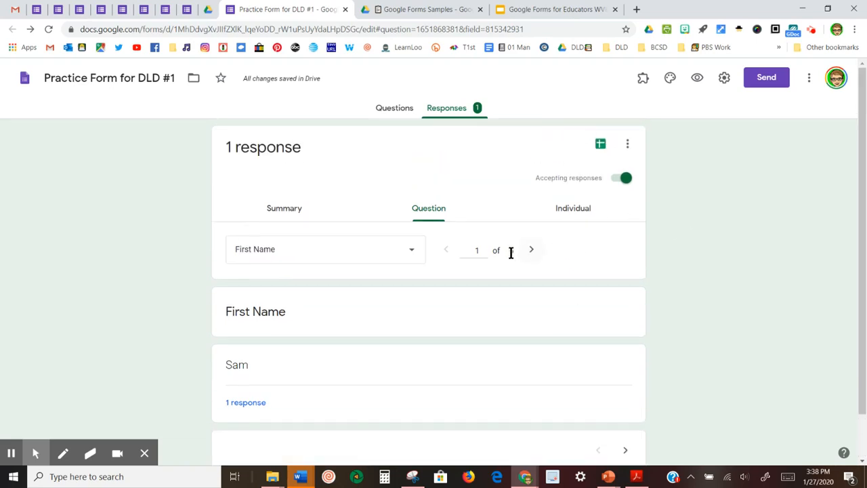
{"action": "left_click", "coordinate": [532, 252]}
{"action": "left_click", "coordinate": [532, 252]}
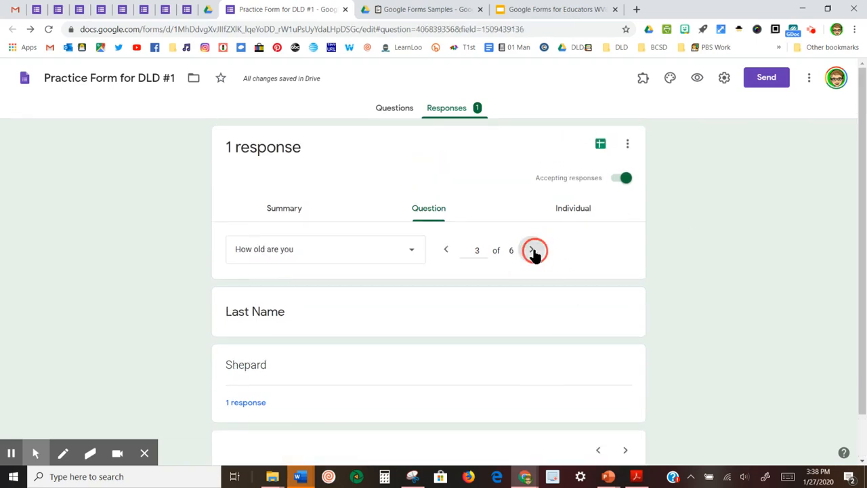
{"action": "left_click", "coordinate": [532, 252]}
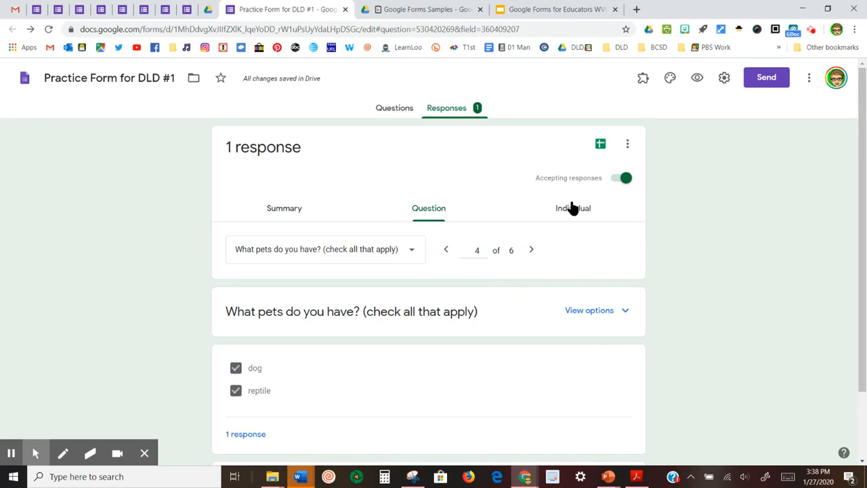
Examine the individual submitted response through all its answers and return to the form's questions
{"action": "left_click", "coordinate": [572, 206]}
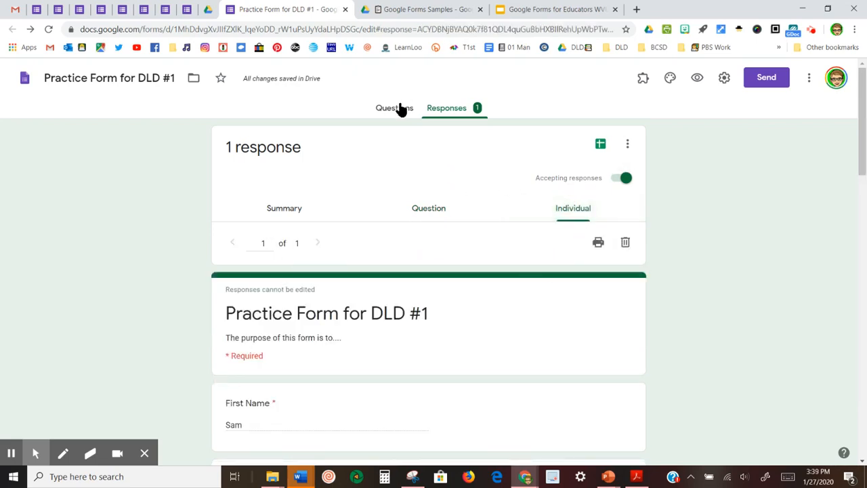
{"action": "left_click", "coordinate": [401, 108]}
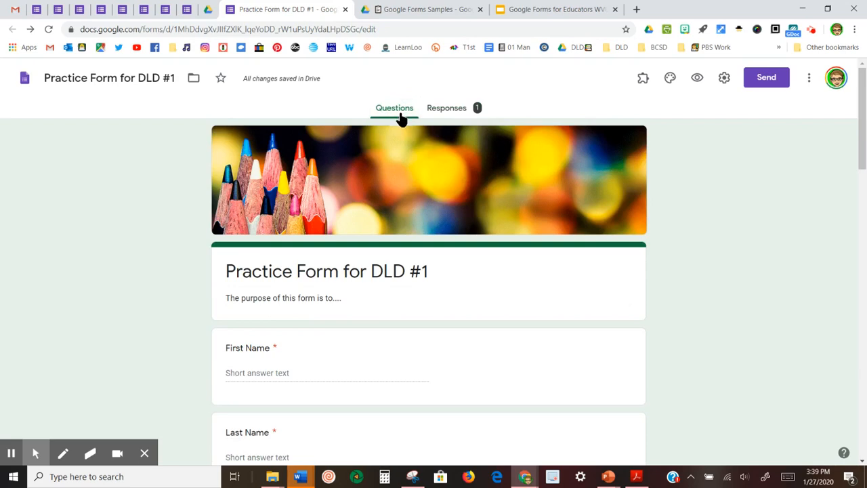
{"action": "left_click", "coordinate": [449, 110]}
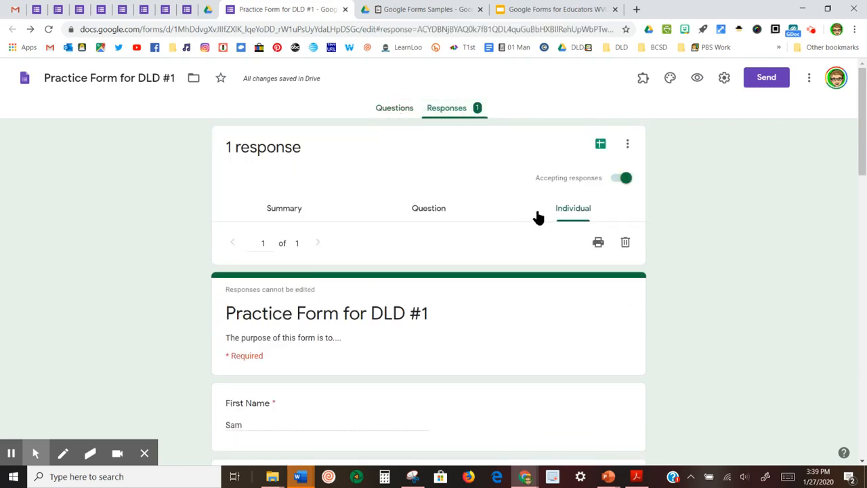
{"action": "scroll", "coordinate": [576, 247], "scroll_direction": "down", "scroll_amount": 3}
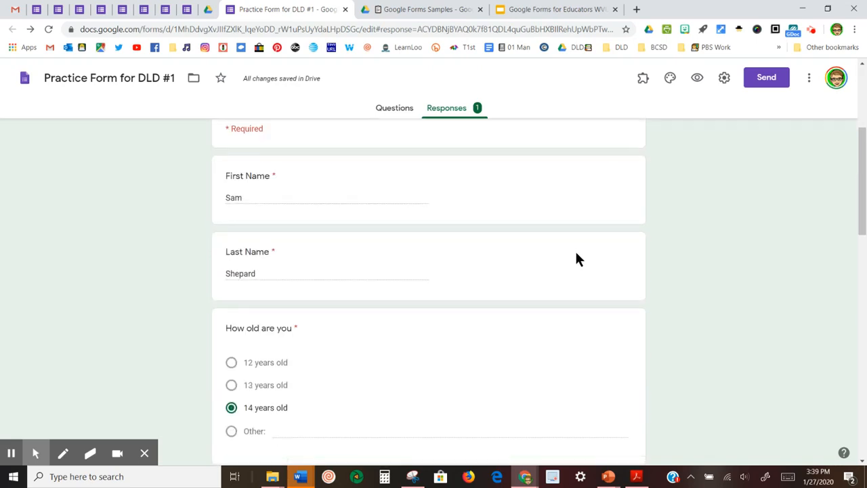
{"action": "scroll", "coordinate": [575, 257], "scroll_direction": "down", "scroll_amount": 10}
{"action": "left_click", "coordinate": [390, 106]}
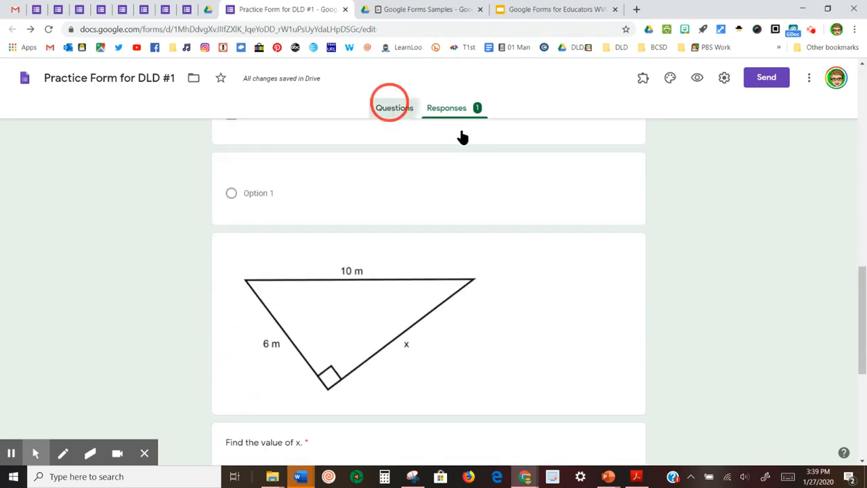
Delete the standalone triangle image item above the "Find the value of x." question
{"action": "scroll", "coordinate": [571, 329], "scroll_direction": "down", "scroll_amount": 10}
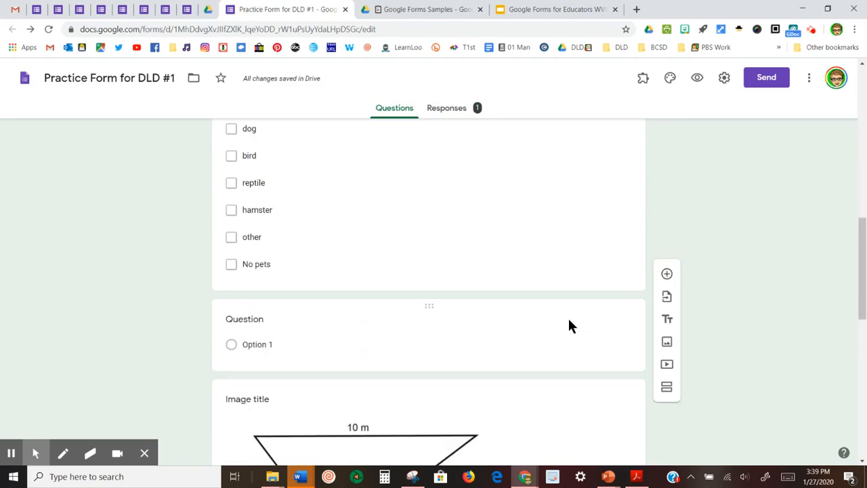
{"action": "scroll", "coordinate": [569, 326], "scroll_direction": "down", "scroll_amount": 3}
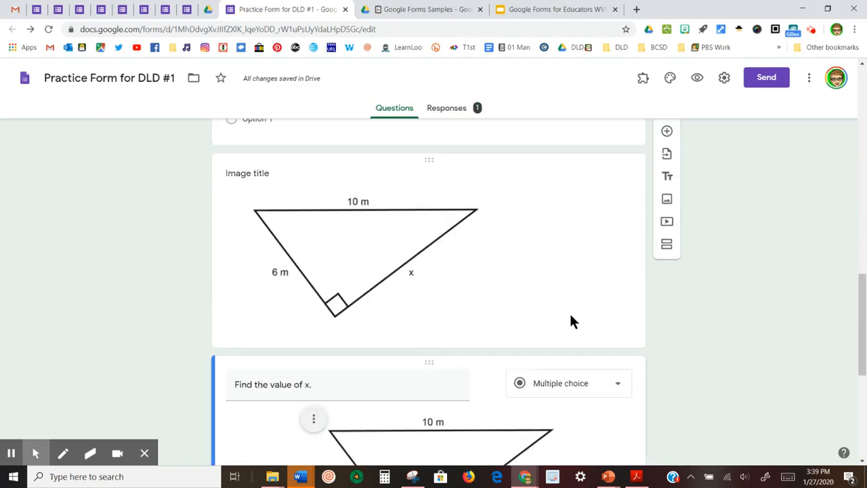
{"action": "left_click", "coordinate": [573, 194]}
{"action": "left_click", "coordinate": [602, 182]}
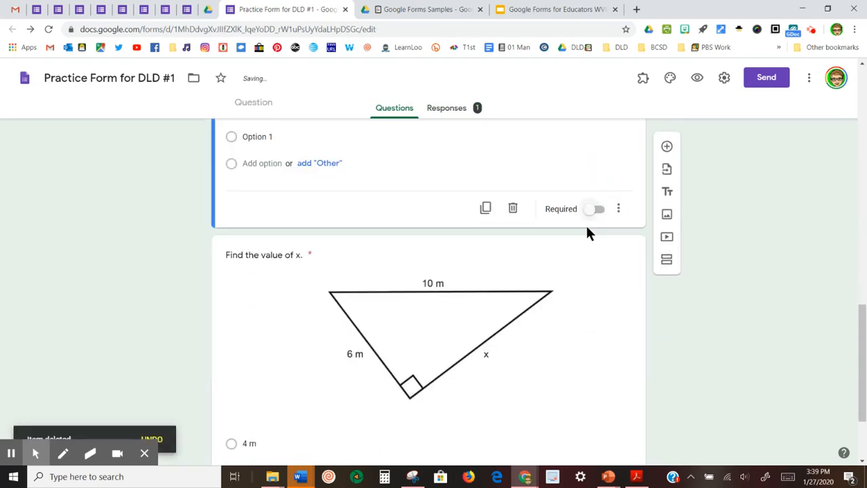
Create a new spreadsheet as the destination for the form's responses
{"action": "left_click", "coordinate": [443, 112]}
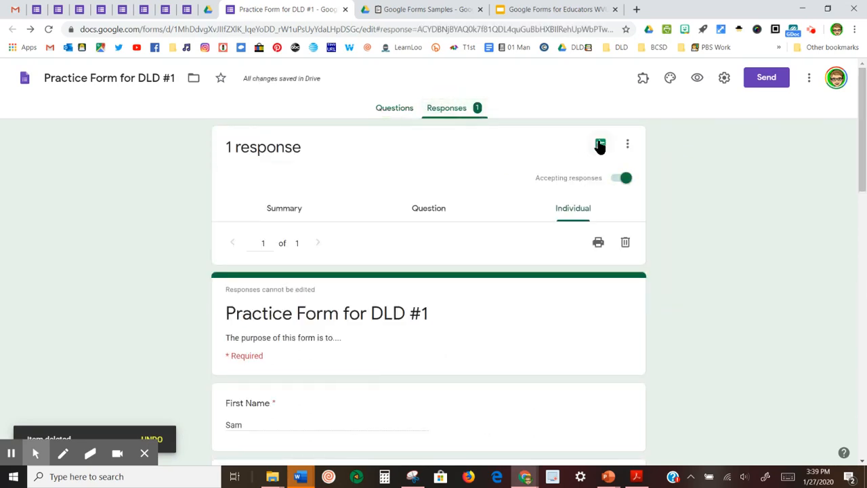
{"action": "left_click", "coordinate": [602, 148]}
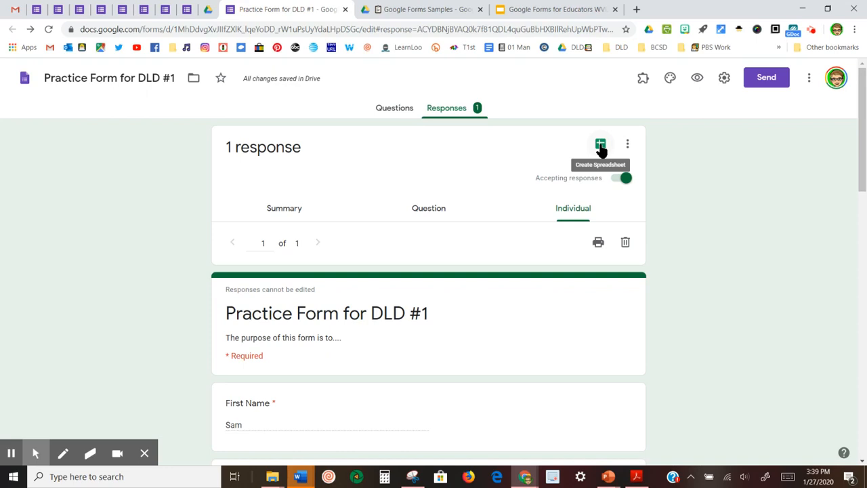
{"action": "left_click", "coordinate": [601, 147]}
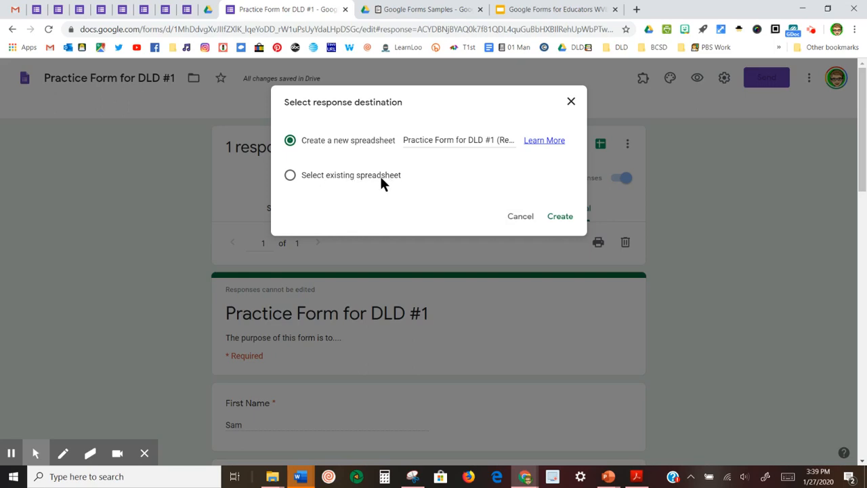
{"action": "left_click", "coordinate": [567, 217]}
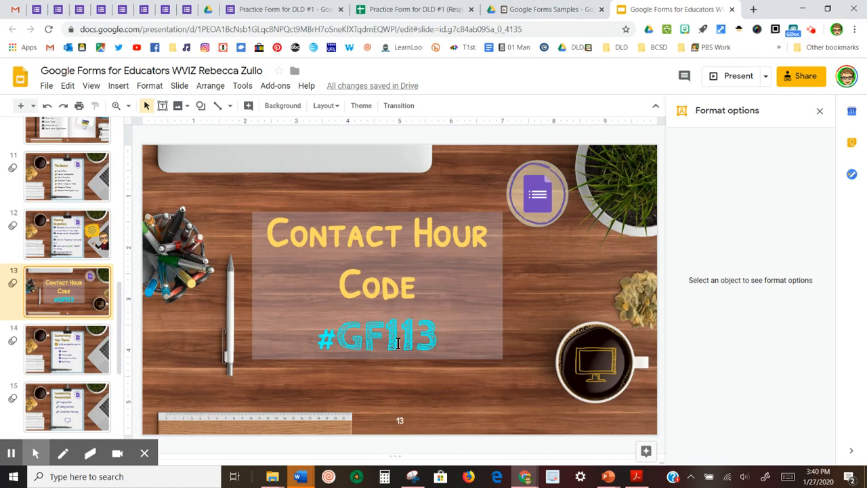
Advance the slides to Customizing Your Theme, return to the practice form's questions and set the theme's font style to Playful
{"action": "key", "text": "Down"}
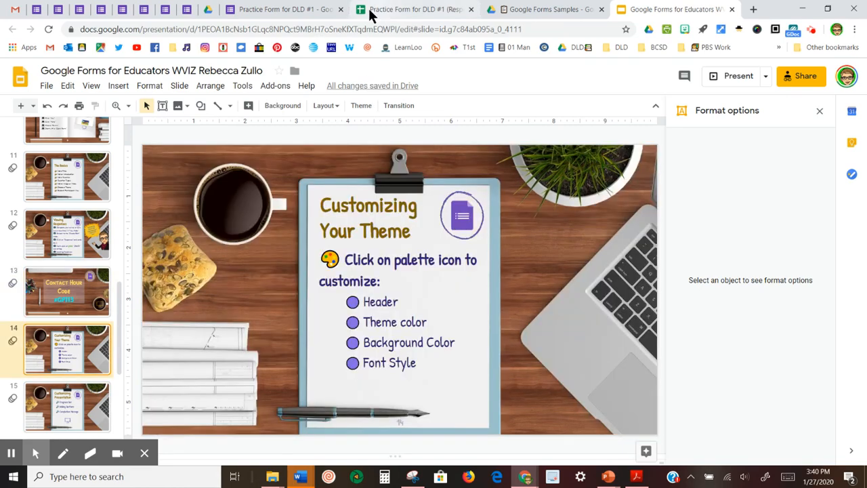
{"action": "left_click", "coordinate": [266, 10]}
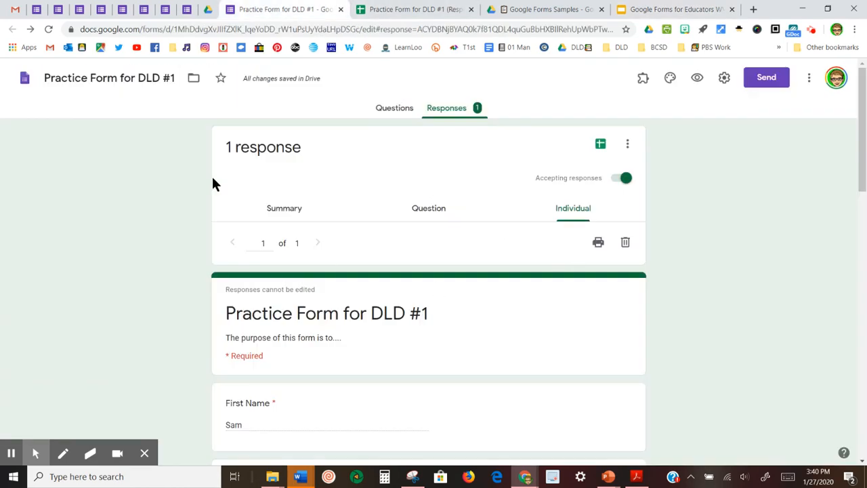
{"action": "left_click", "coordinate": [406, 108]}
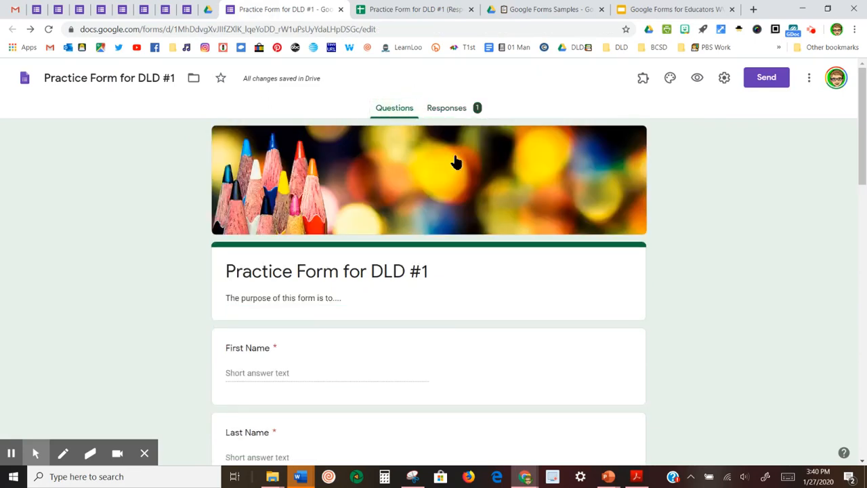
{"action": "left_click", "coordinate": [669, 79]}
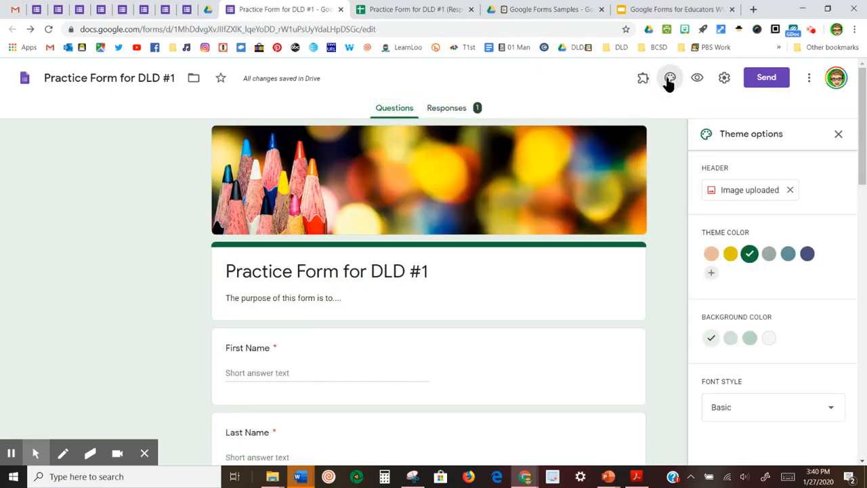
{"action": "scroll", "coordinate": [846, 190], "scroll_direction": "down", "scroll_amount": 1}
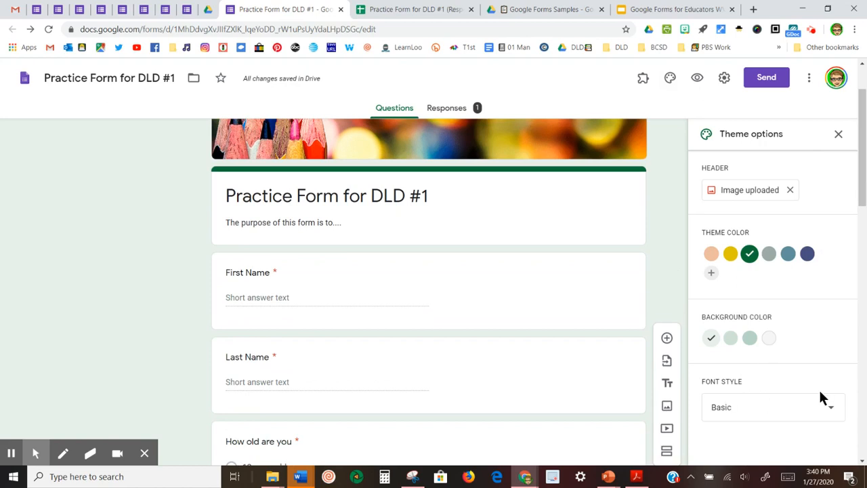
{"action": "left_click", "coordinate": [833, 412]}
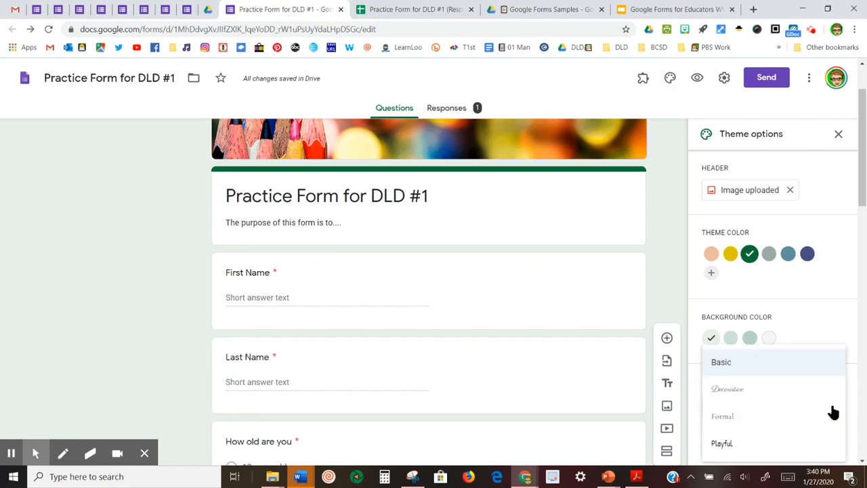
{"action": "scroll", "coordinate": [823, 408], "scroll_direction": "down", "scroll_amount": 4}
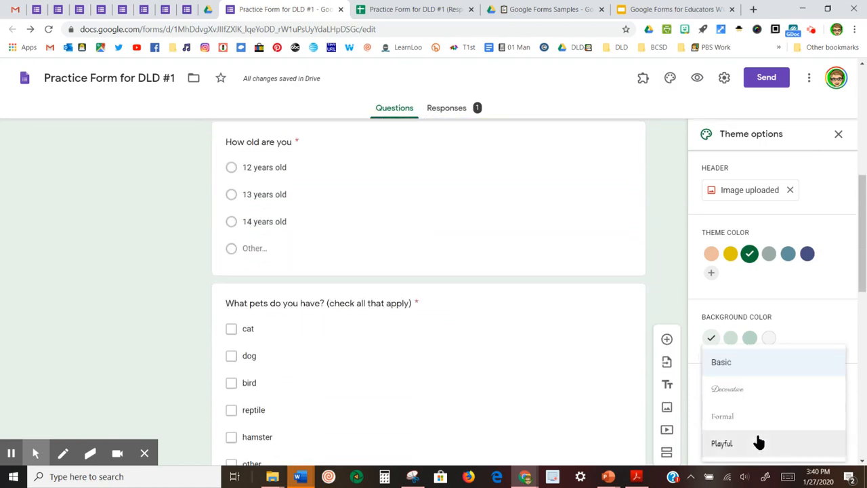
{"action": "scroll", "coordinate": [757, 441], "scroll_direction": "up", "scroll_amount": 2}
{"action": "left_click", "coordinate": [735, 444]}
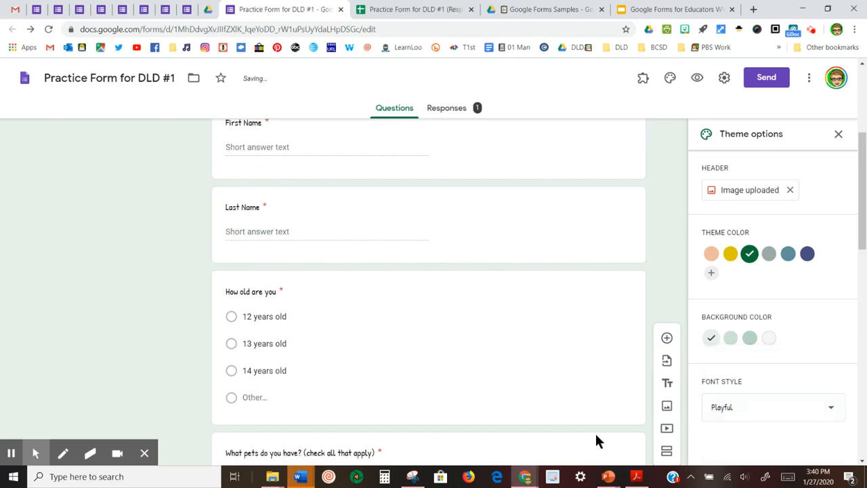
{"action": "scroll", "coordinate": [452, 342], "scroll_direction": "up", "scroll_amount": 2}
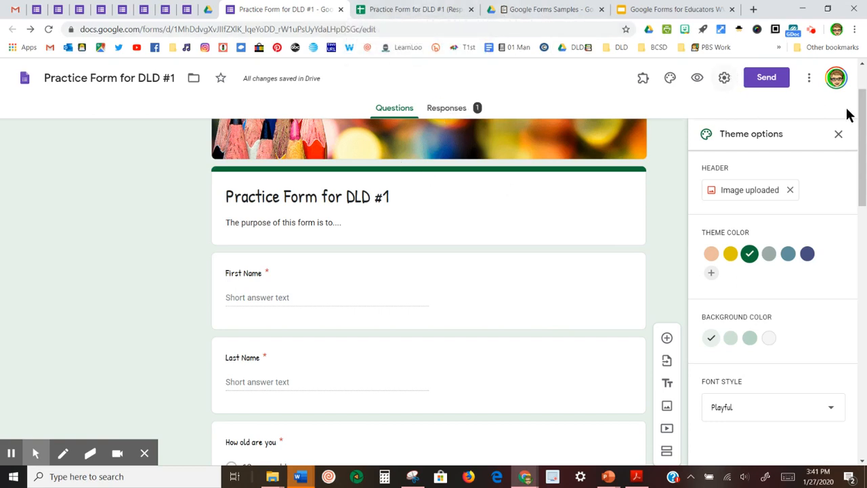
{"action": "left_click", "coordinate": [839, 135]}
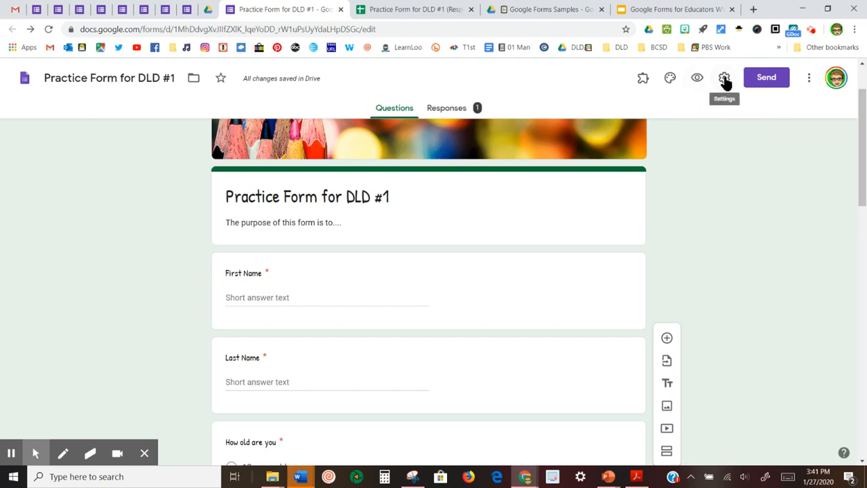
Enable the progress bar, set the confirmation message to "Thank you for taking the time to complete this survey." and save the settings
{"action": "left_click", "coordinate": [724, 79]}
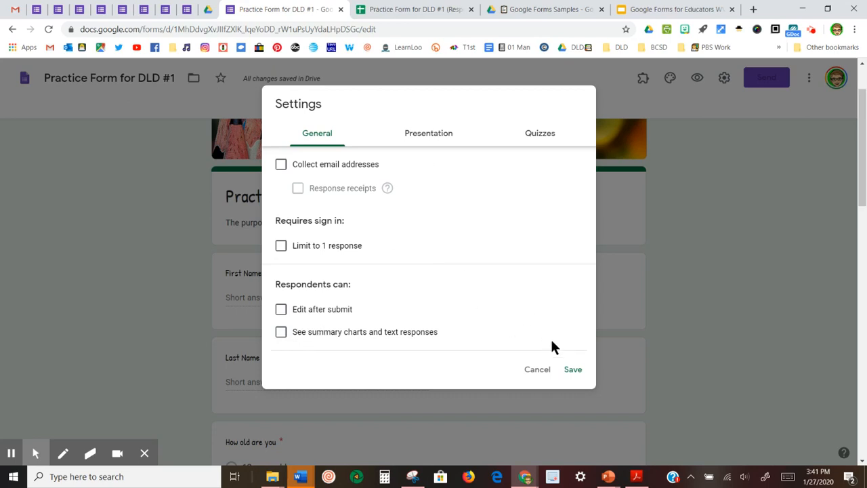
{"action": "left_click", "coordinate": [423, 142]}
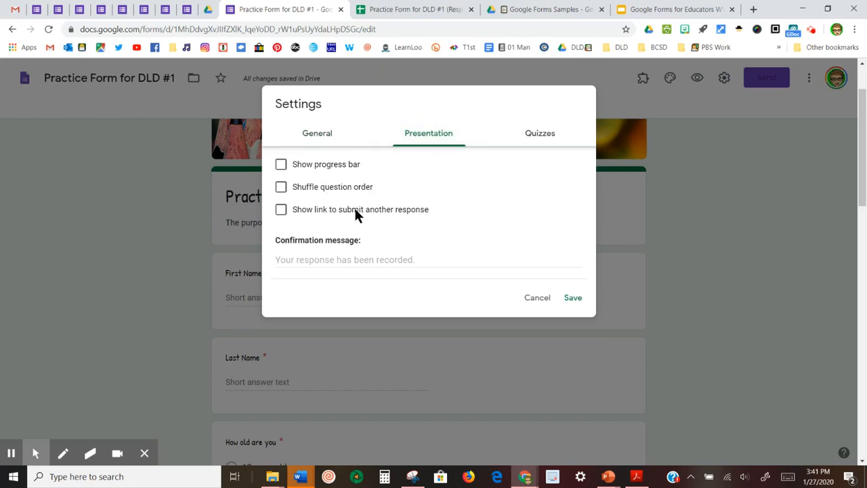
{"action": "left_click", "coordinate": [281, 166]}
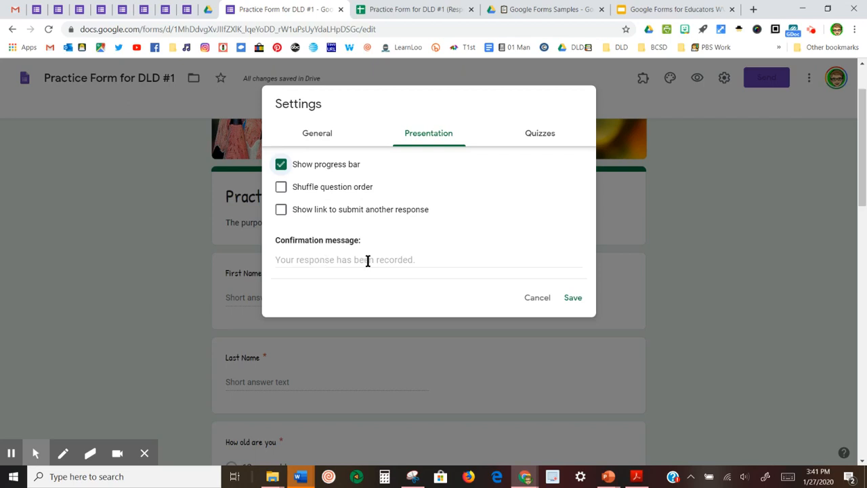
{"action": "left_click", "coordinate": [273, 259]}
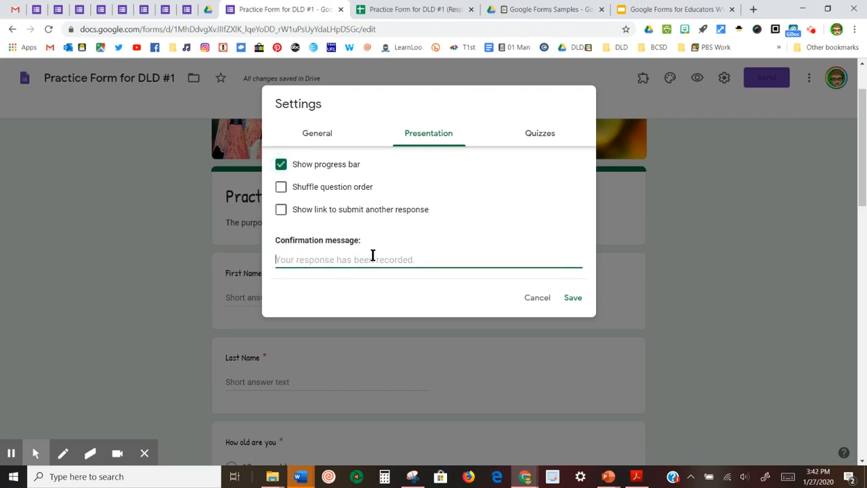
{"action": "type", "text": "Thank you for taking the time to complete this survey."}
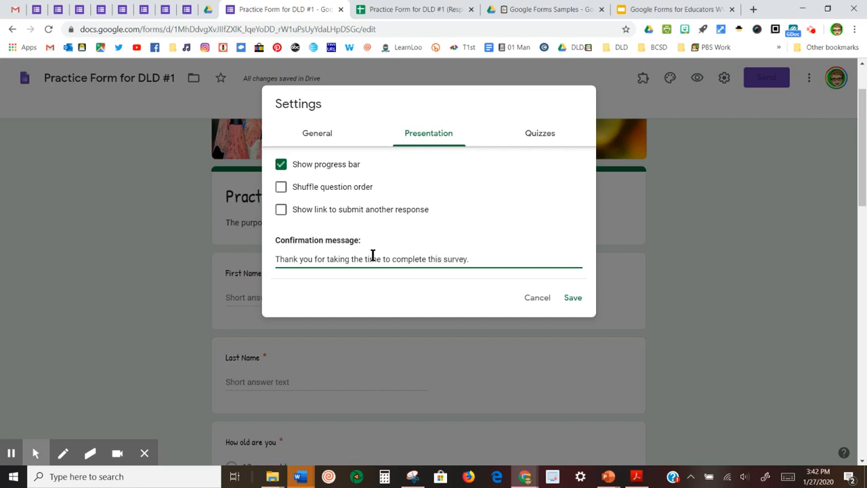
{"action": "left_click", "coordinate": [571, 297]}
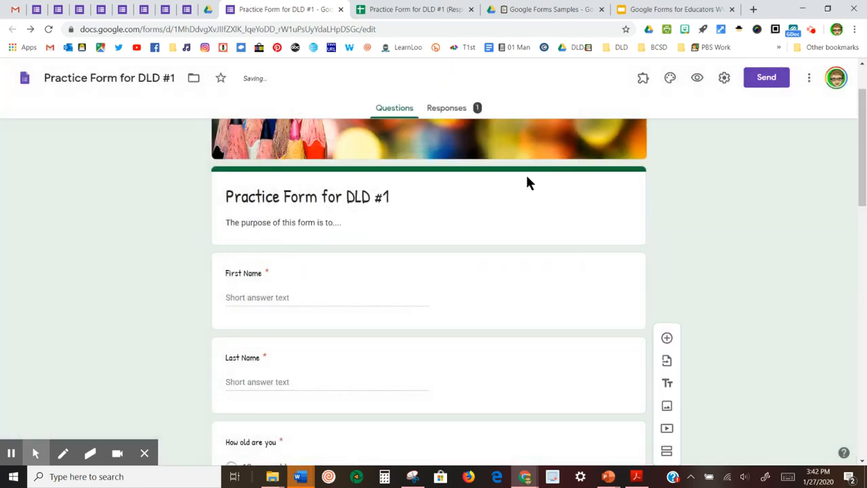
Try making the form a quiz, look over the quiz options and discard the change
{"action": "left_click", "coordinate": [724, 79]}
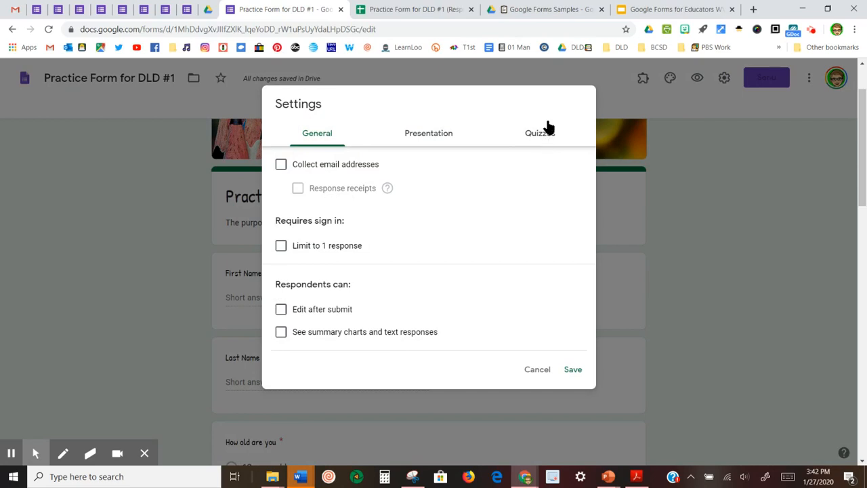
{"action": "left_click", "coordinate": [536, 137]}
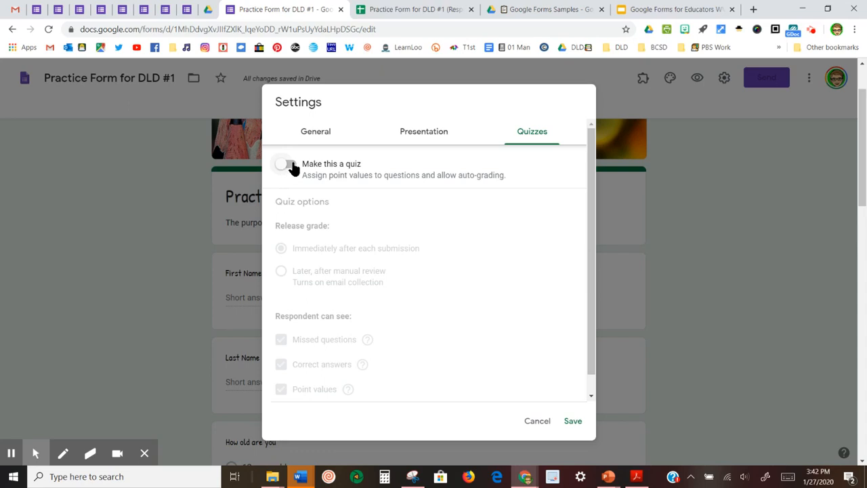
{"action": "left_click", "coordinate": [287, 168]}
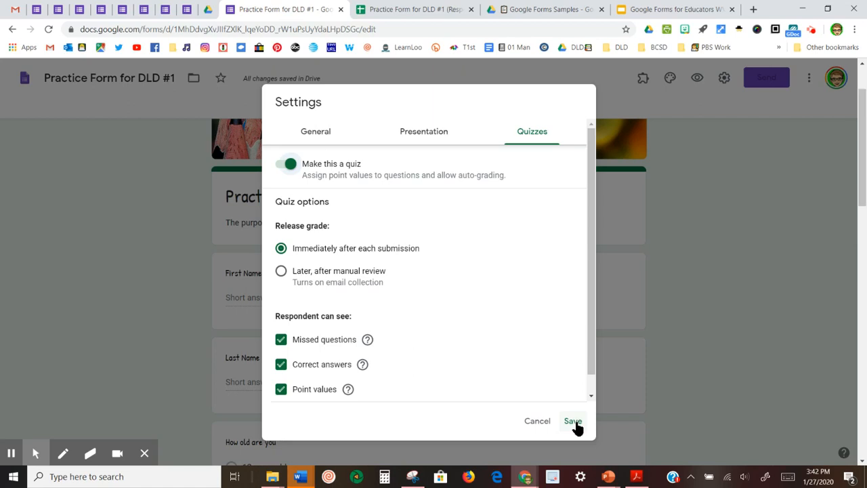
{"action": "left_click", "coordinate": [541, 421]}
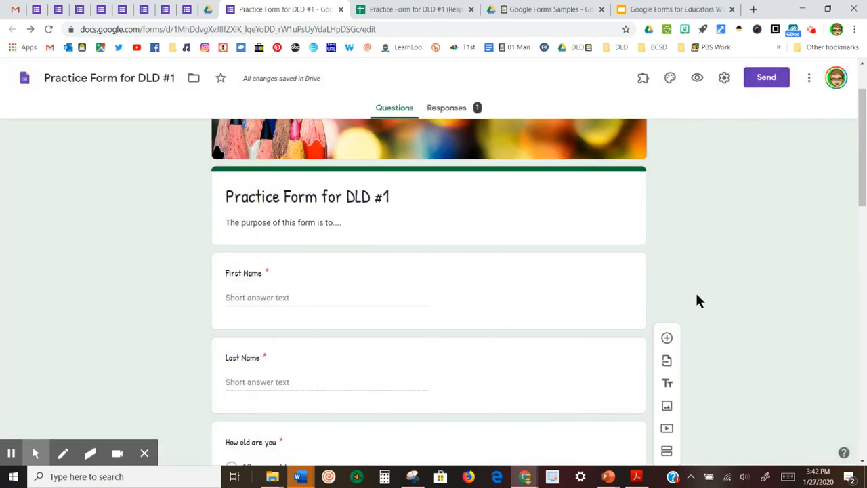
Add a section after the Last Name question and title it "Student Information"
{"action": "scroll", "coordinate": [698, 291], "scroll_direction": "down", "scroll_amount": 1}
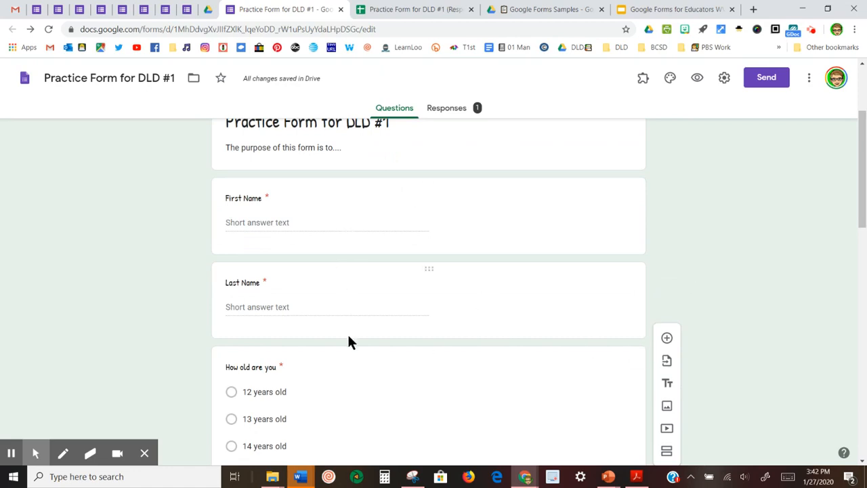
{"action": "left_click", "coordinate": [492, 338]}
{"action": "scroll", "coordinate": [640, 416], "scroll_direction": "down", "scroll_amount": 1}
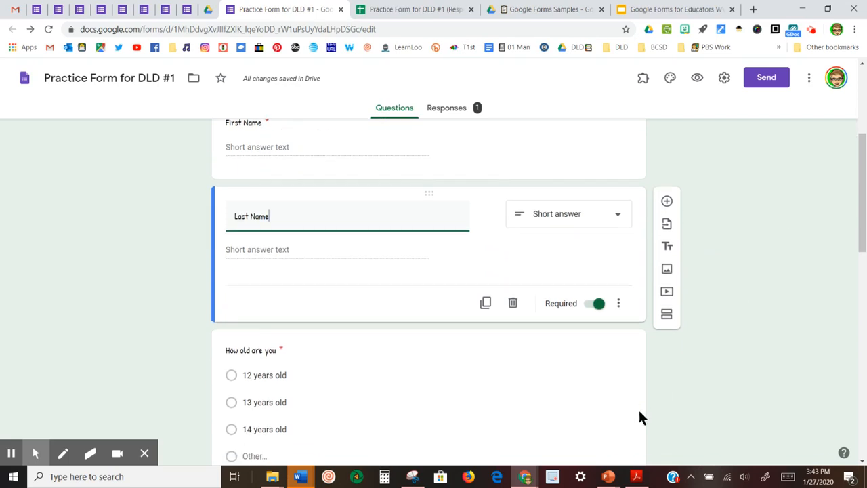
{"action": "left_click", "coordinate": [666, 315]}
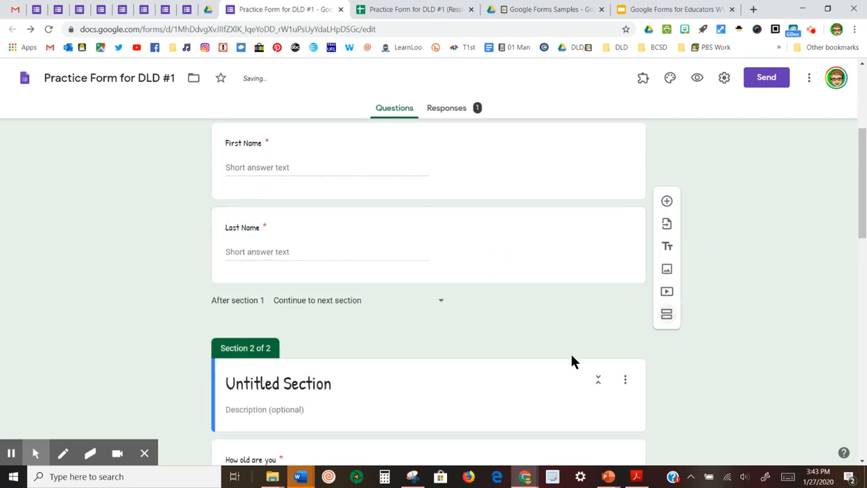
{"action": "scroll", "coordinate": [390, 324], "scroll_direction": "up", "scroll_amount": 2}
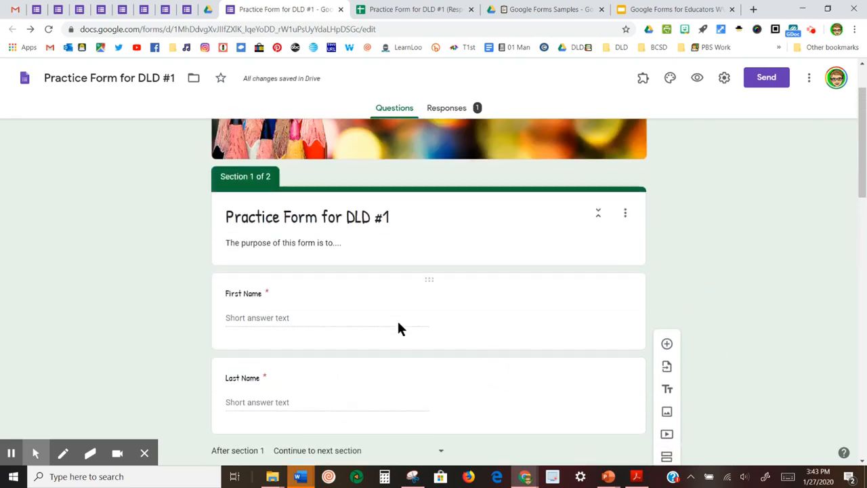
{"action": "scroll", "coordinate": [396, 335], "scroll_direction": "down", "scroll_amount": 5}
{"action": "type", "text": "Student Information"}
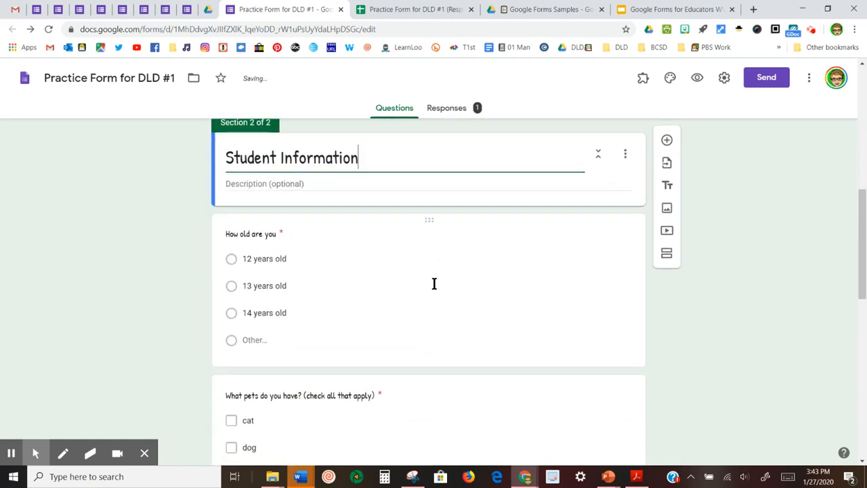
Add a section between the age and pets questions and title it "Pet information"
{"action": "scroll", "coordinate": [435, 284], "scroll_direction": "down", "scroll_amount": 1}
{"action": "left_click", "coordinate": [603, 267]}
{"action": "left_click", "coordinate": [667, 267]}
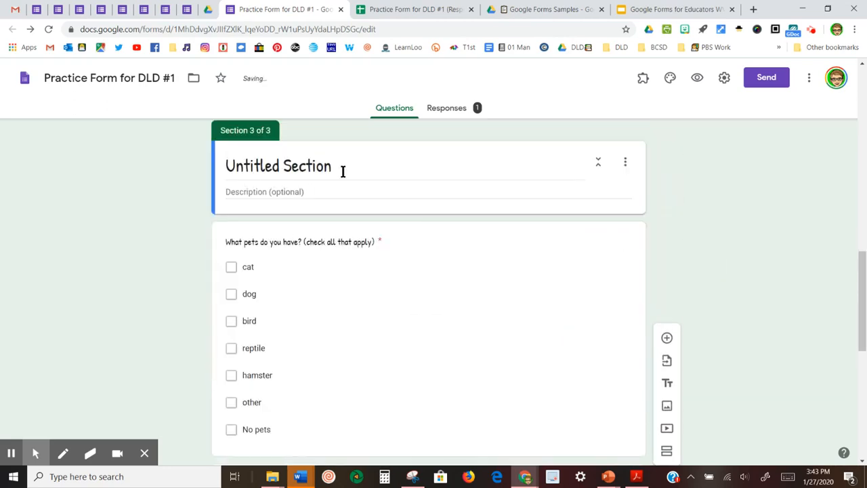
{"action": "left_click_drag", "start_coordinate": [339, 169], "coordinate": [185, 171]}
{"action": "type", "text": "P"}
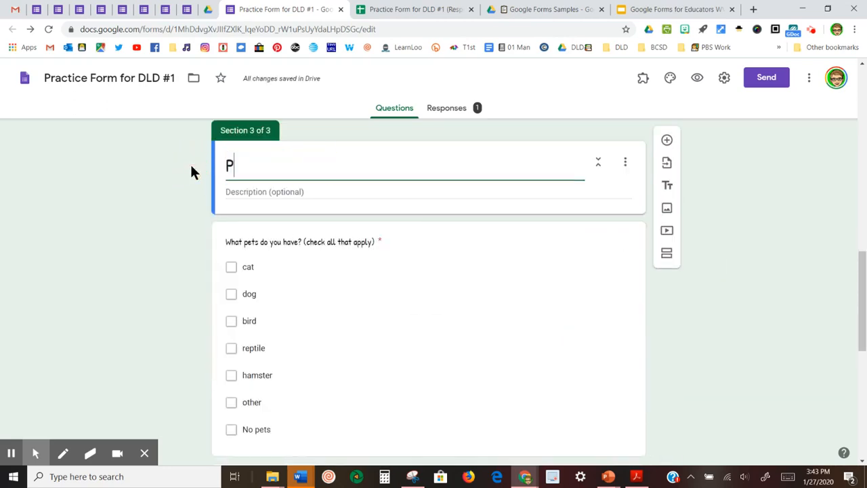
{"action": "type", "text": "et information"}
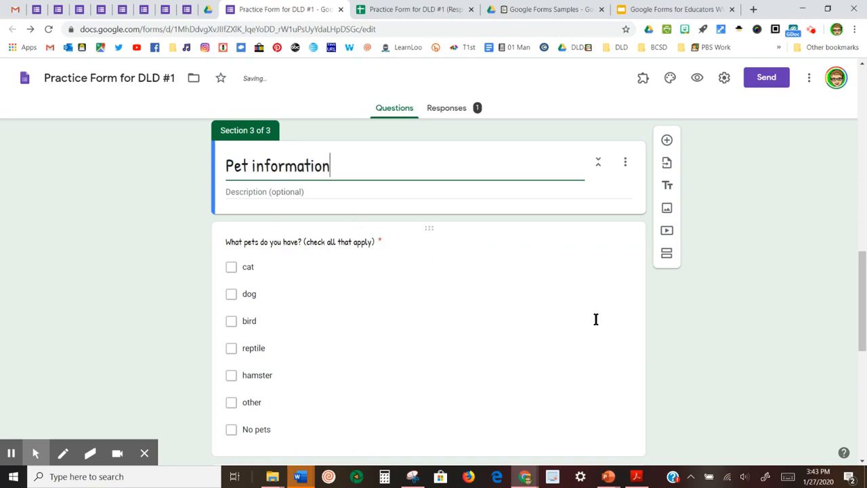
Add a section titled "Geometry" between the pets question and the triangle question, and delete the blank "Question" item
{"action": "scroll", "coordinate": [583, 305], "scroll_direction": "down", "scroll_amount": 2}
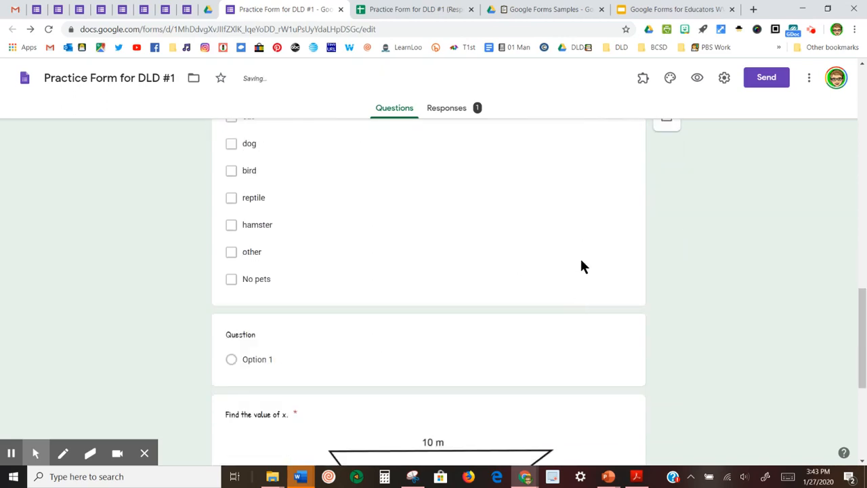
{"action": "left_click", "coordinate": [585, 256]}
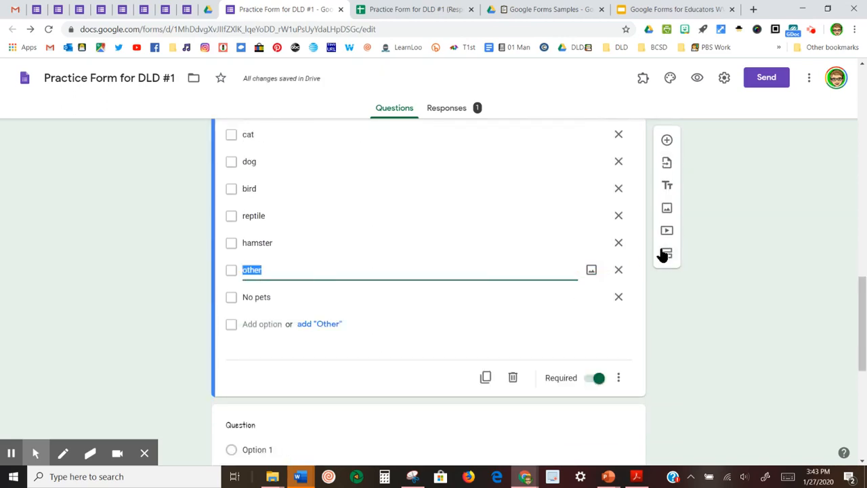
{"action": "left_click", "coordinate": [667, 254]}
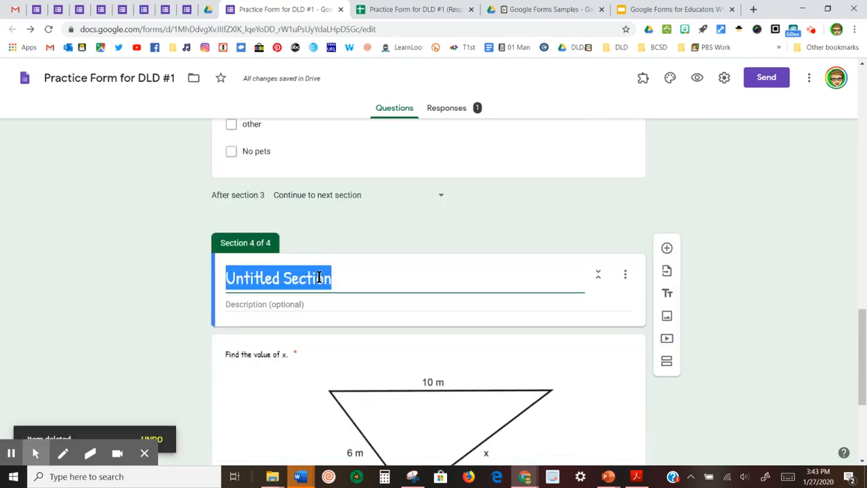
{"action": "type", "text": "Geomet"}
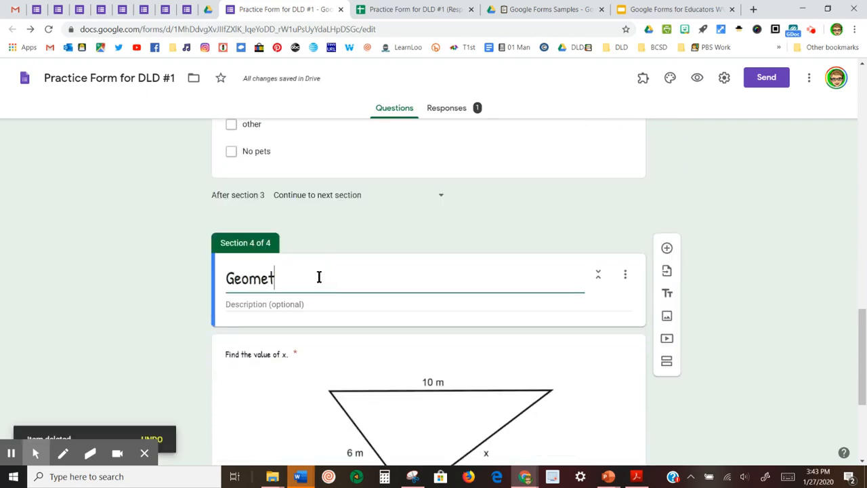
{"action": "type", "text": "ry"}
{"action": "scroll", "coordinate": [293, 290], "scroll_direction": "down", "scroll_amount": 2}
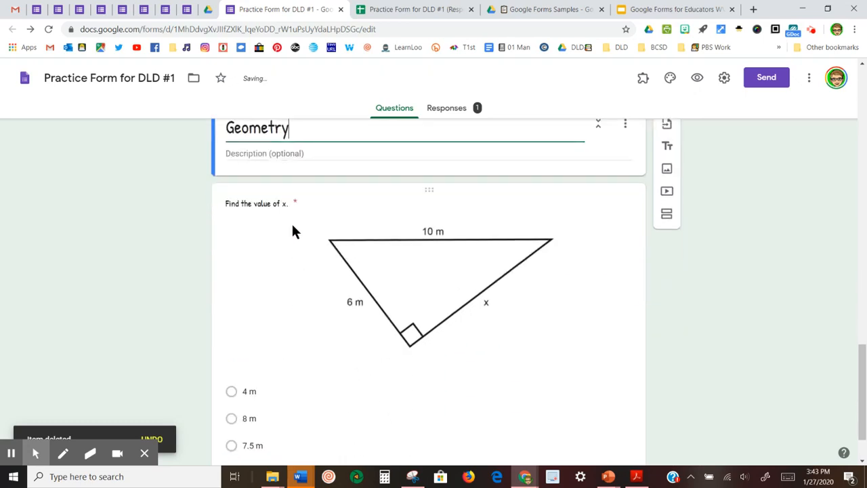
{"action": "scroll", "coordinate": [362, 283], "scroll_direction": "down", "scroll_amount": 1}
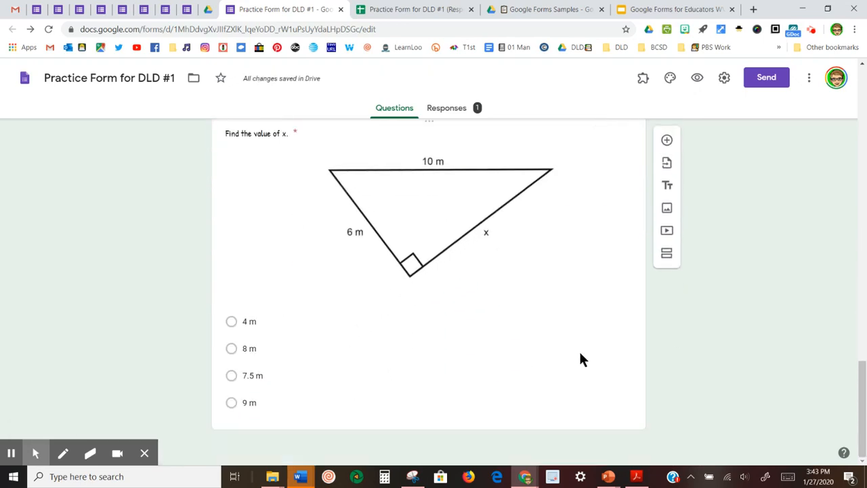
{"action": "scroll", "coordinate": [569, 386], "scroll_direction": "up", "scroll_amount": 2}
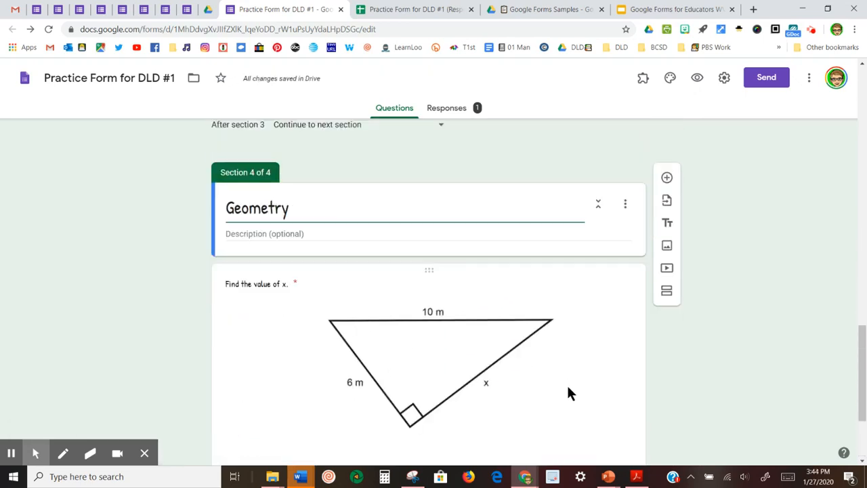
Preview the form, fill in the respondent's first and last name, and continue to the Student Information section
{"action": "left_click", "coordinate": [697, 79]}
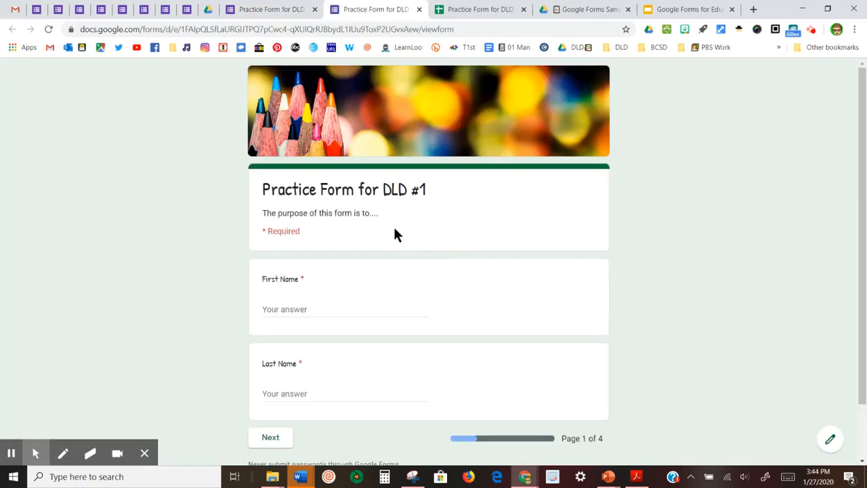
{"action": "left_click", "coordinate": [306, 308]}
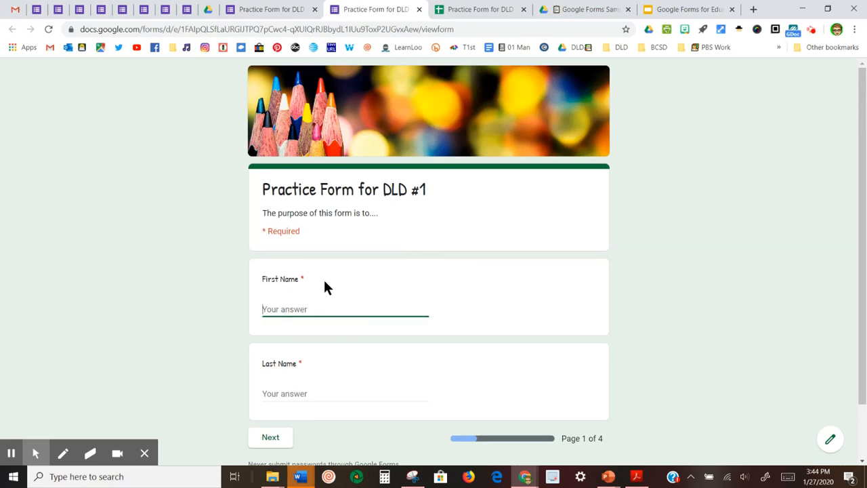
{"action": "type", "text": "Time"}
{"action": "key", "text": "Tab"}
{"action": "left_click", "coordinate": [304, 309]}
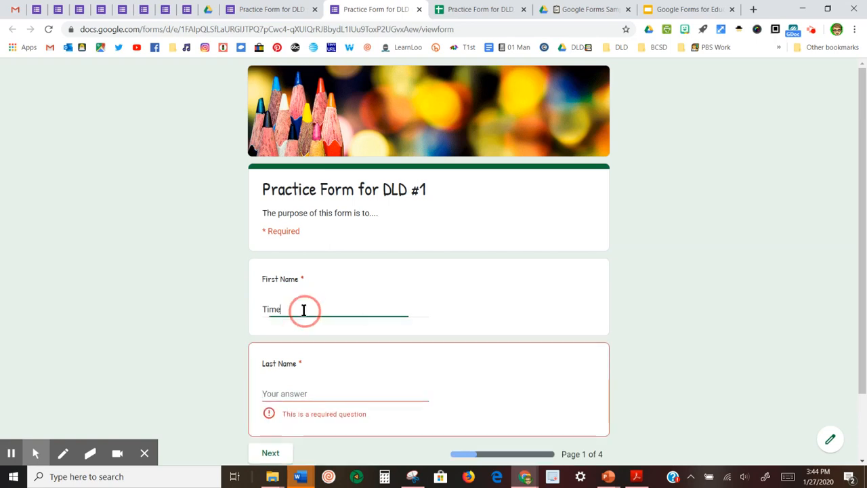
{"action": "key", "text": "BackSpace"}
{"action": "key", "text": "Tab"}
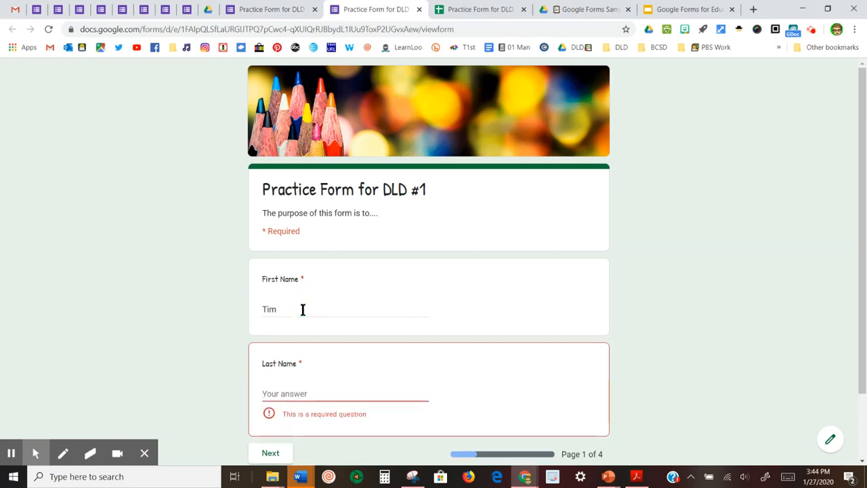
{"action": "type", "text": "Marco"}
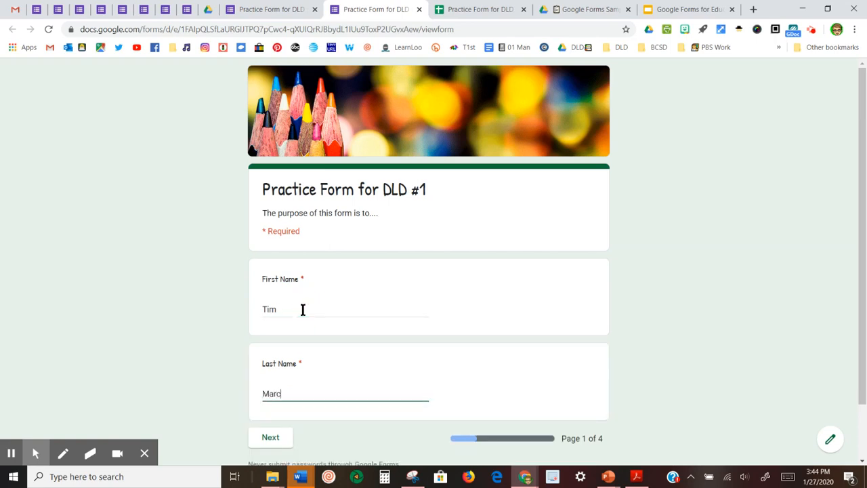
{"action": "left_click", "coordinate": [272, 441]}
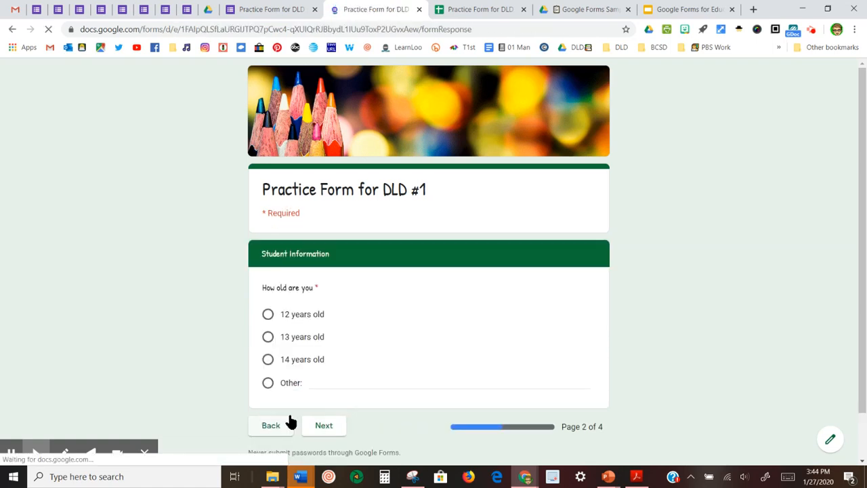
Answer the age question with "12 years old" and the pets question with "hamster", continuing to the Geometry section
{"action": "left_click", "coordinate": [267, 315]}
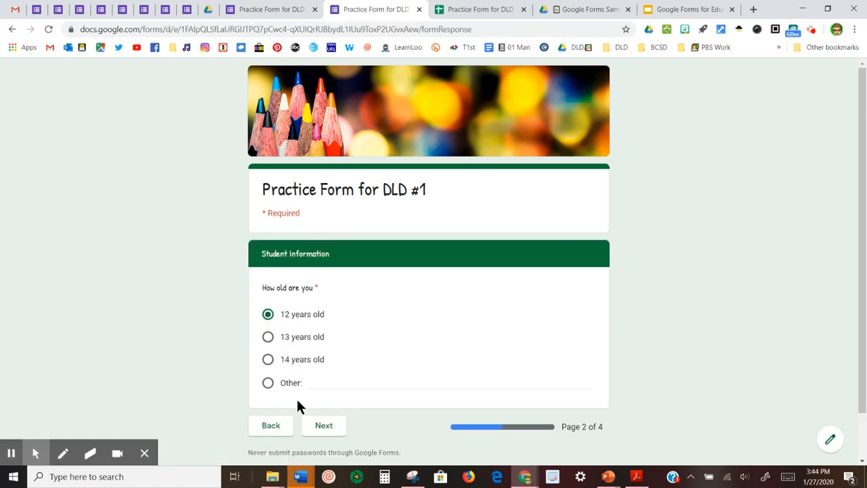
{"action": "left_click", "coordinate": [318, 427]}
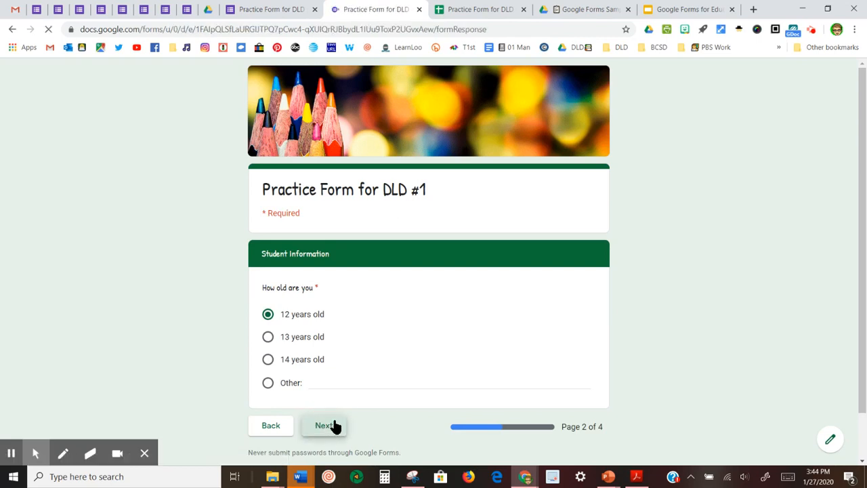
{"action": "scroll", "coordinate": [478, 390], "scroll_direction": "down", "scroll_amount": 2}
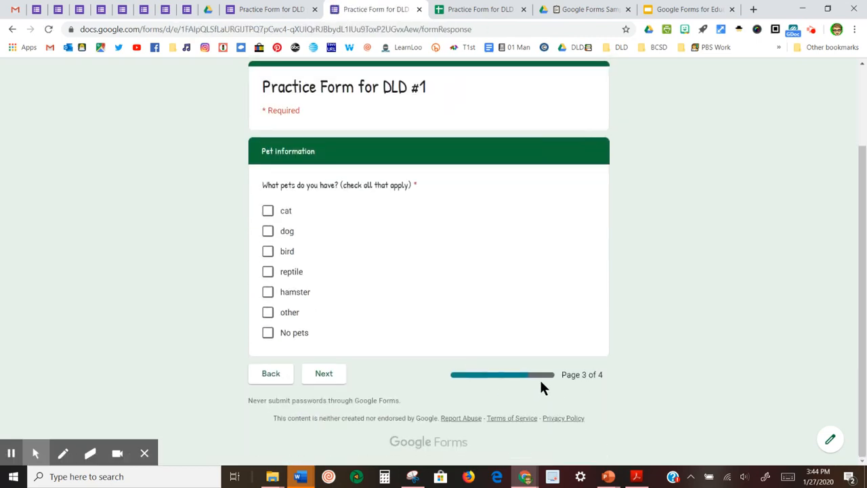
{"action": "left_click", "coordinate": [268, 292]}
{"action": "left_click", "coordinate": [325, 379]}
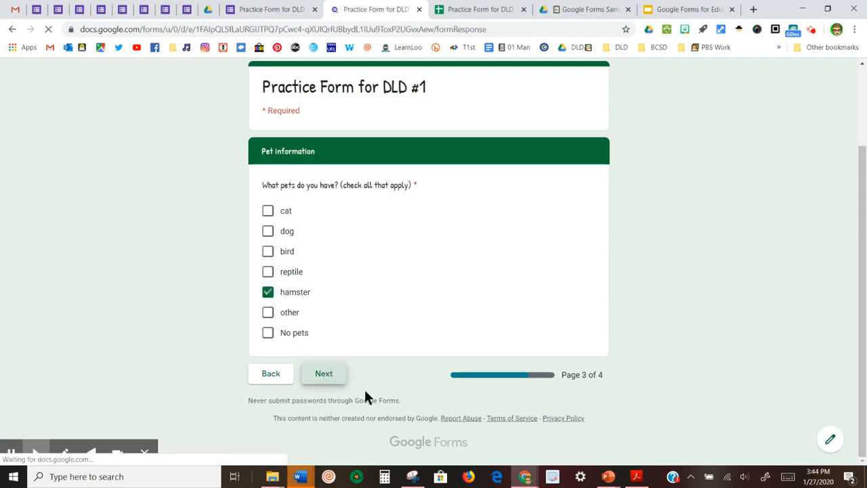
Answer the triangle question with "8 m" and submit the form
{"action": "scroll", "coordinate": [392, 359], "scroll_direction": "down", "scroll_amount": 2}
{"action": "scroll", "coordinate": [394, 357], "scroll_direction": "down", "scroll_amount": 1}
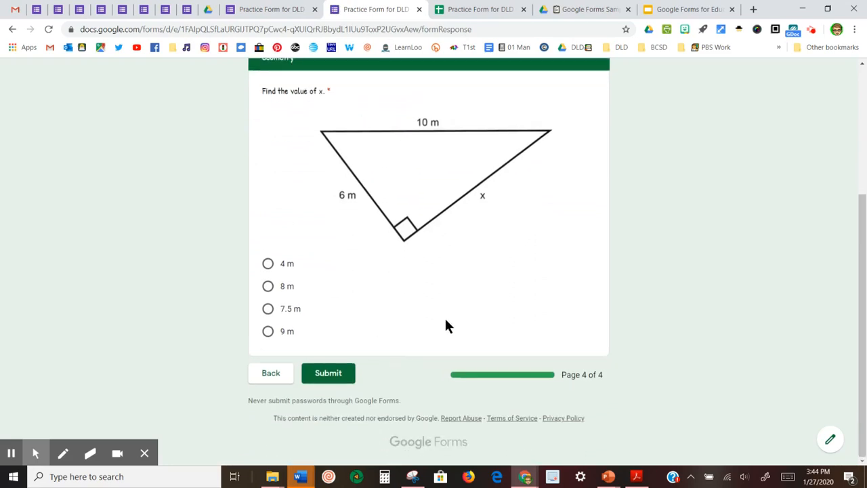
{"action": "left_click", "coordinate": [277, 288]}
{"action": "left_click", "coordinate": [337, 377]}
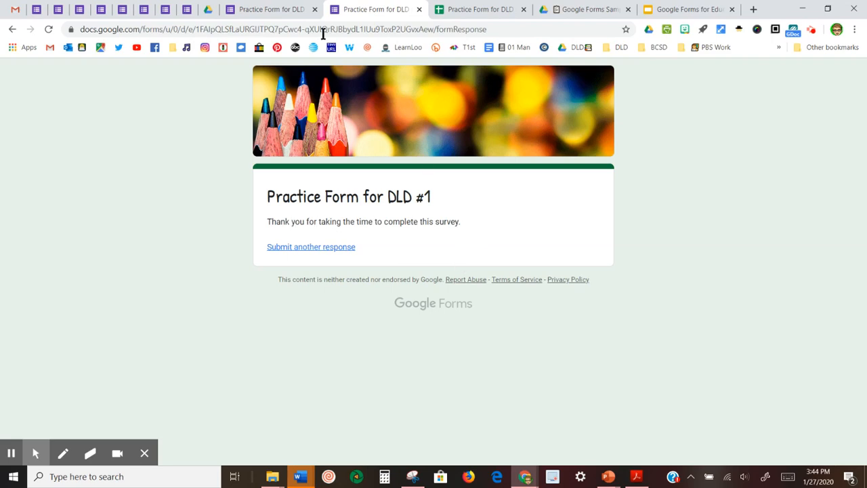
Return to the form editor and look through the individual responses and the response summary
{"action": "left_click", "coordinate": [266, 13]}
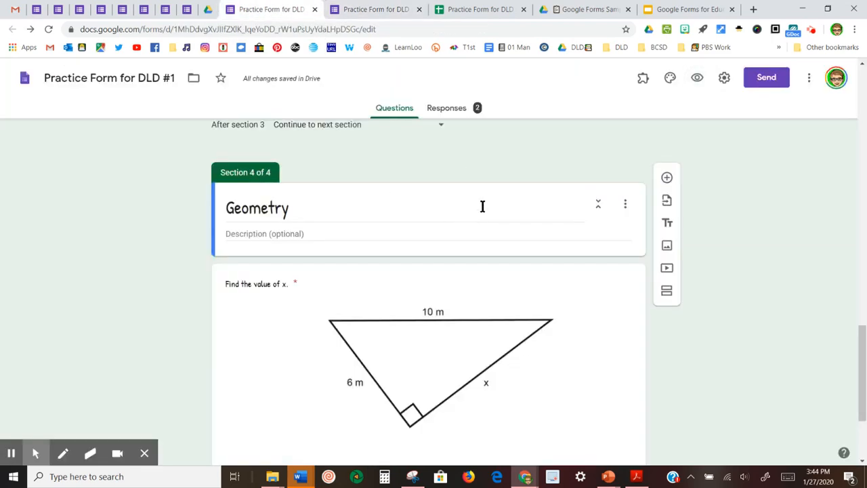
{"action": "left_click", "coordinate": [449, 111]}
{"action": "scroll", "coordinate": [339, 285], "scroll_direction": "down", "scroll_amount": 5}
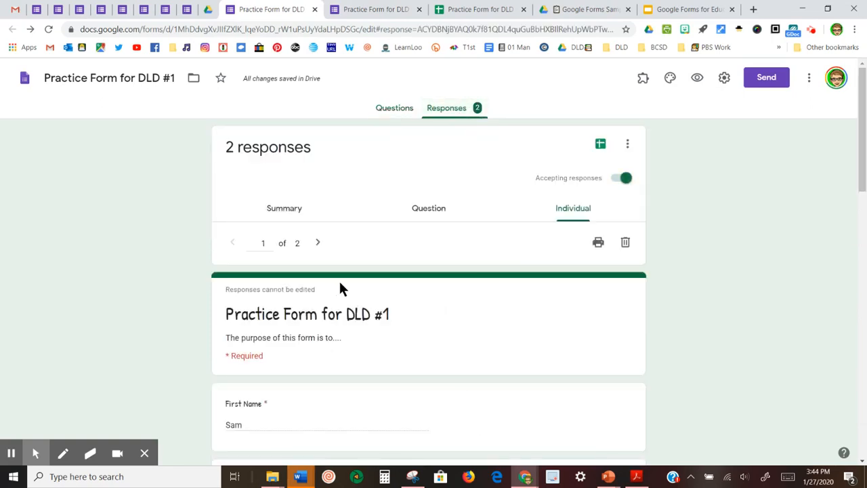
{"action": "scroll", "coordinate": [339, 284], "scroll_direction": "down", "scroll_amount": 7}
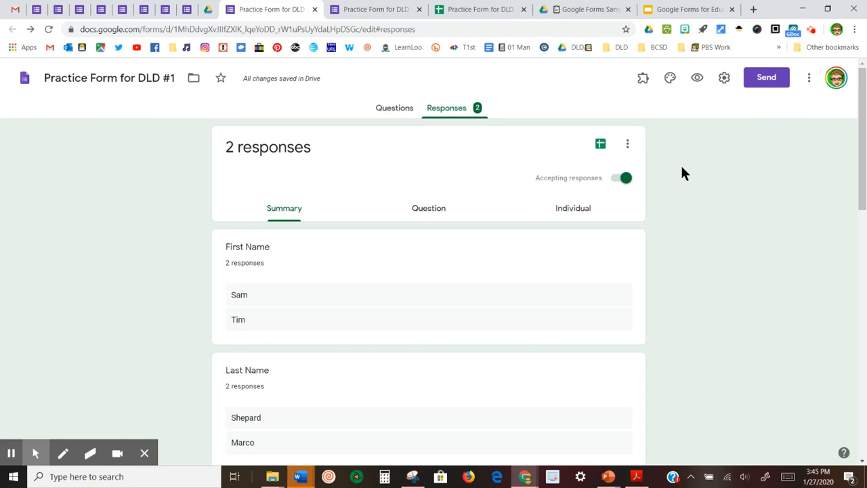
Look over the form's additional options and sending options, and view the live form as a respondent
{"action": "left_click", "coordinate": [809, 80]}
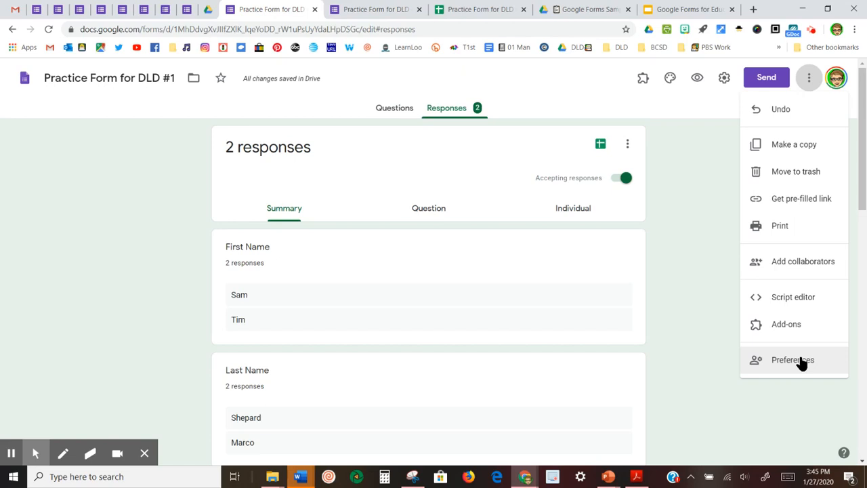
{"action": "left_click", "coordinate": [688, 103]}
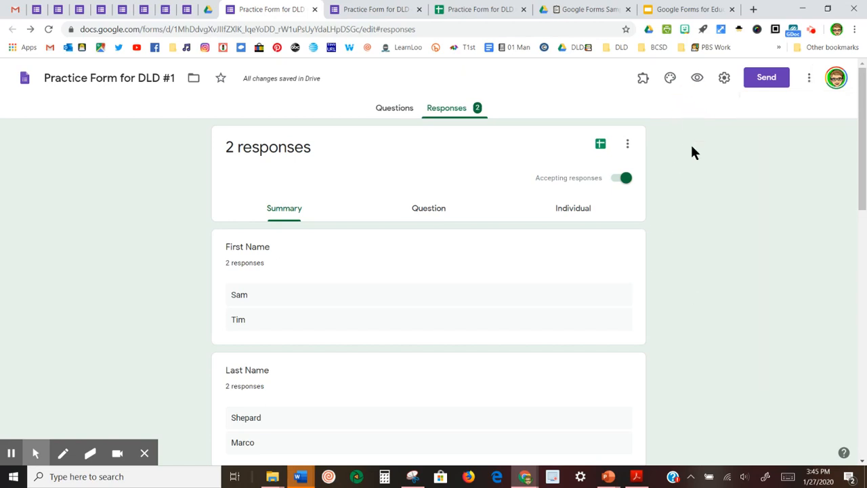
{"action": "left_click", "coordinate": [769, 77]}
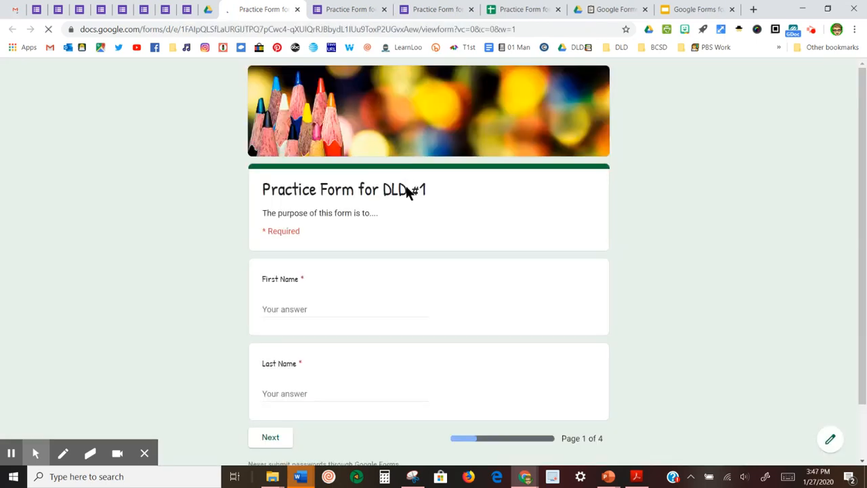
{"action": "scroll", "coordinate": [323, 253], "scroll_direction": "down", "scroll_amount": 2}
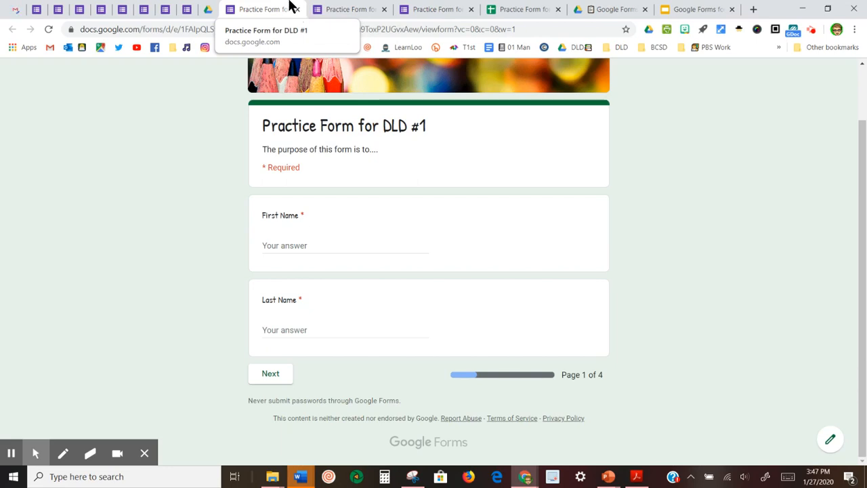
Switch to the Google Forms for Educators presentation in Google Slides and open the Review slide, number 18
{"action": "left_click", "coordinate": [696, 9]}
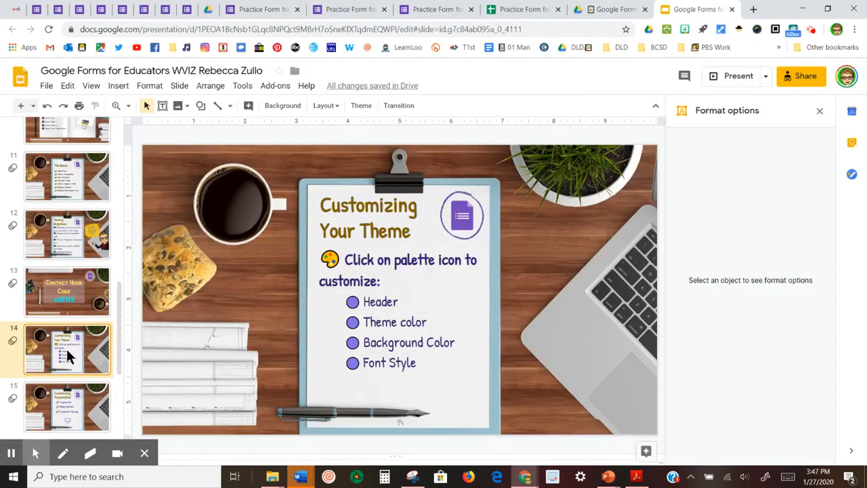
{"action": "scroll", "coordinate": [68, 354], "scroll_direction": "down", "scroll_amount": 3}
{"action": "left_click", "coordinate": [76, 369]}
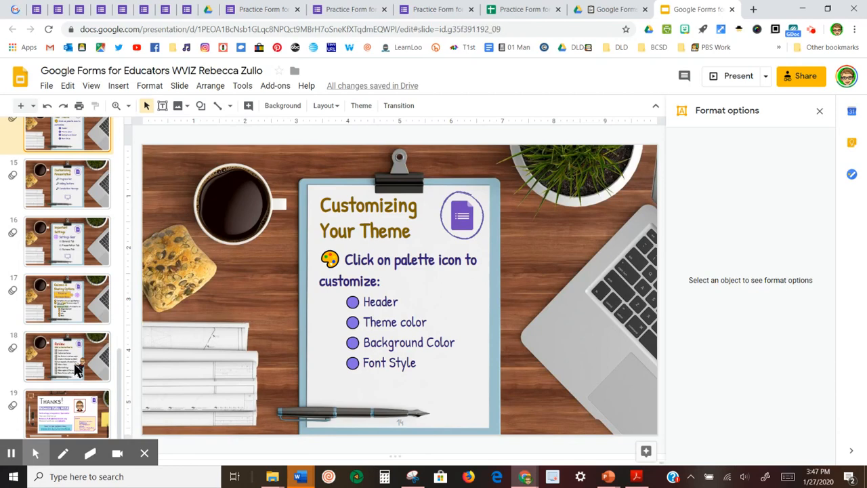